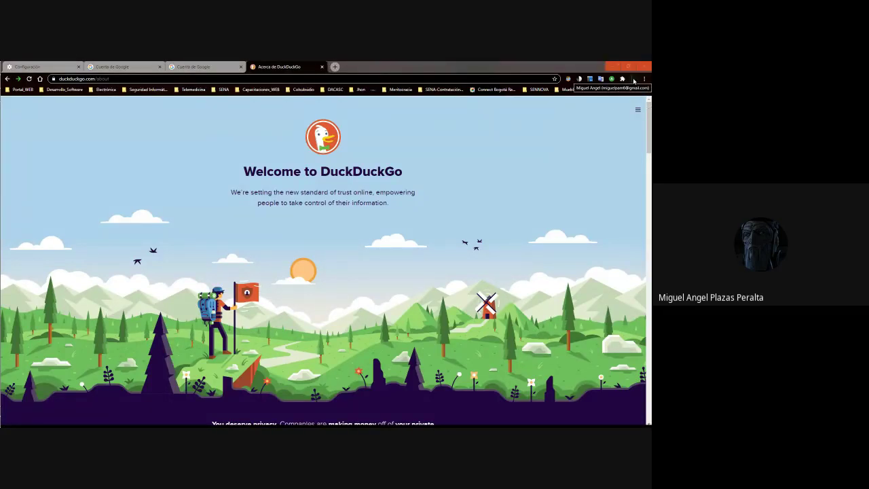
Open the browser profile menu and then close it again
click(632, 79)
click(570, 184)
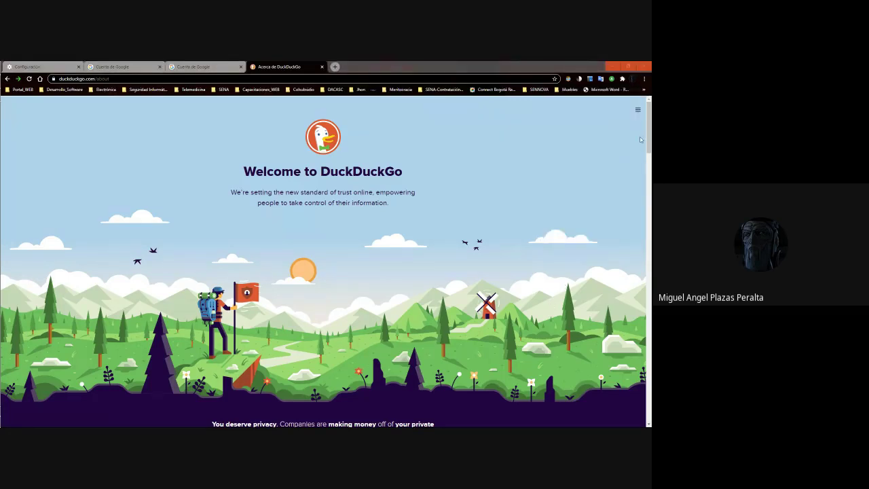
click(636, 79)
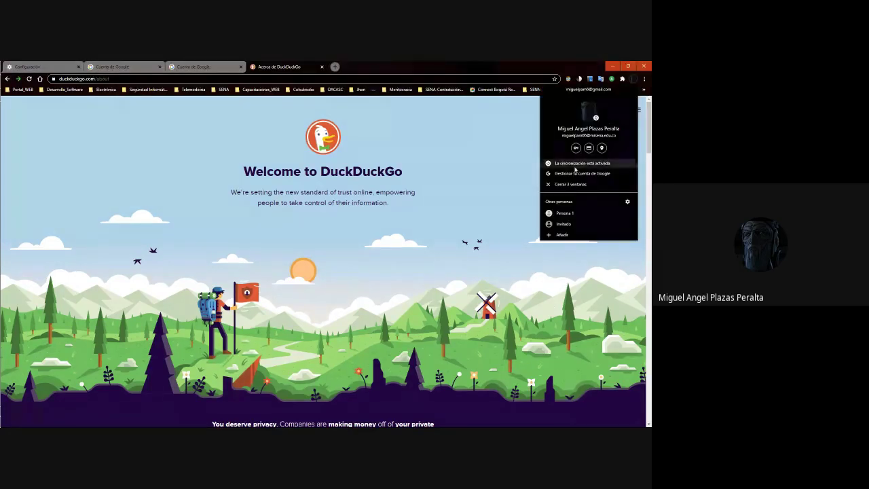
click(254, 99)
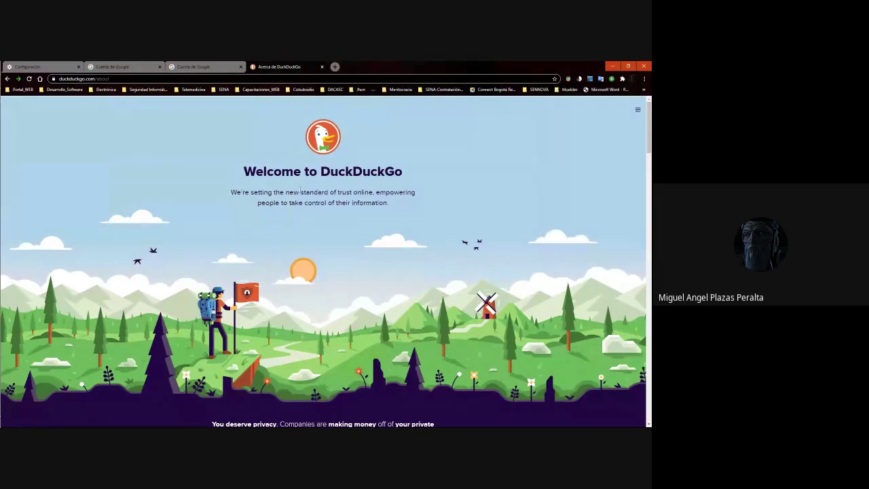
Load the Google homepage at google.com in place of the DuckDuckGo page
click(184, 79)
text(google)
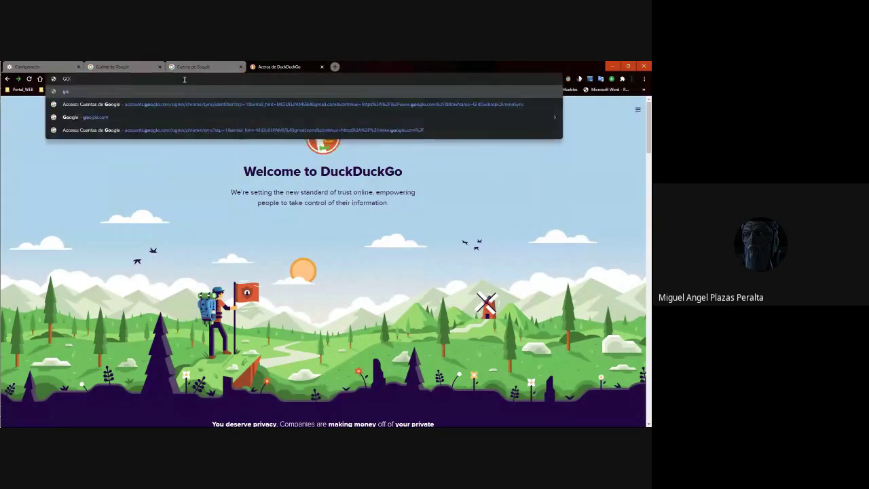
key(Return)
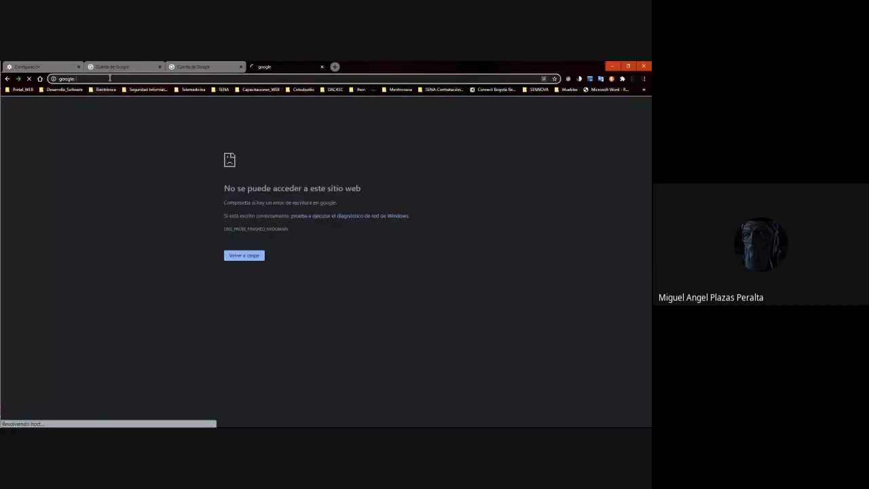
click(108, 78)
text(GOOGLE)
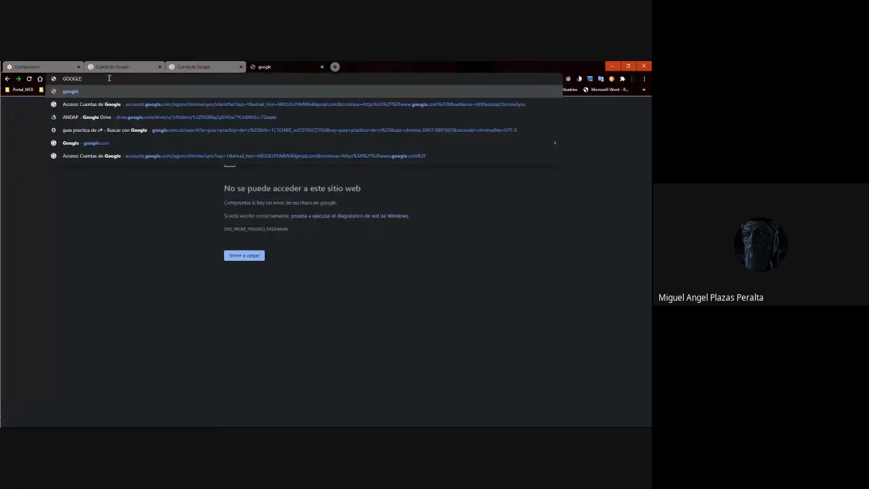
text(.COM)
key(Return)
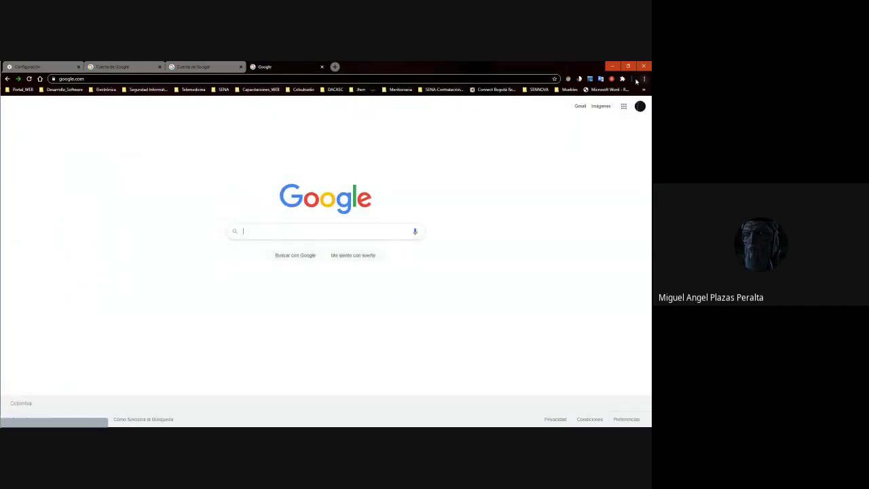
click(636, 109)
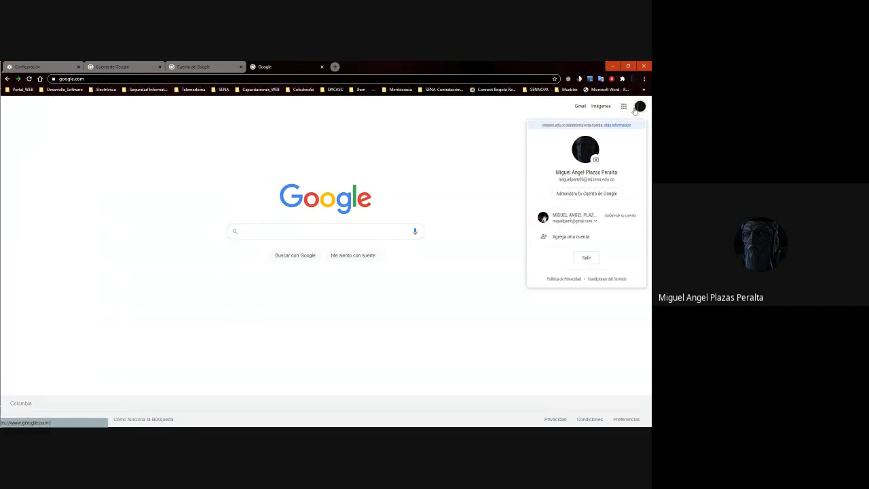
click(593, 179)
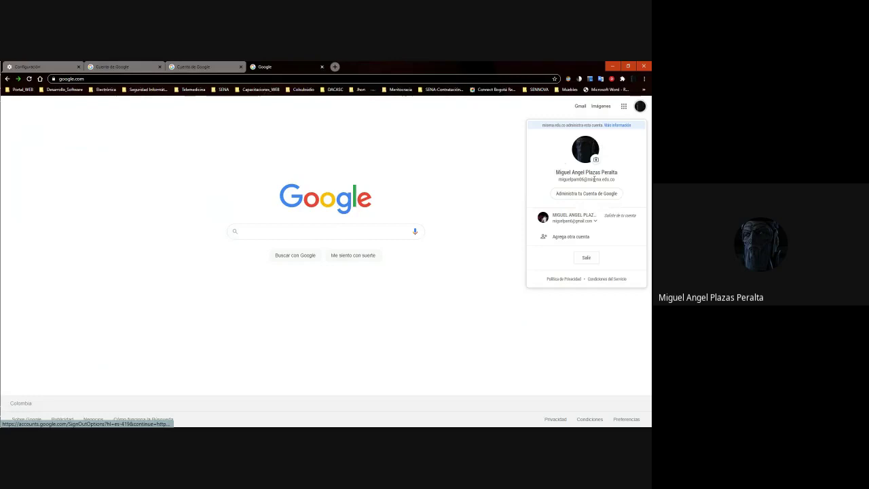
click(593, 179)
click(594, 179)
click(593, 179)
click(594, 179)
drag(626, 181, 556, 181)
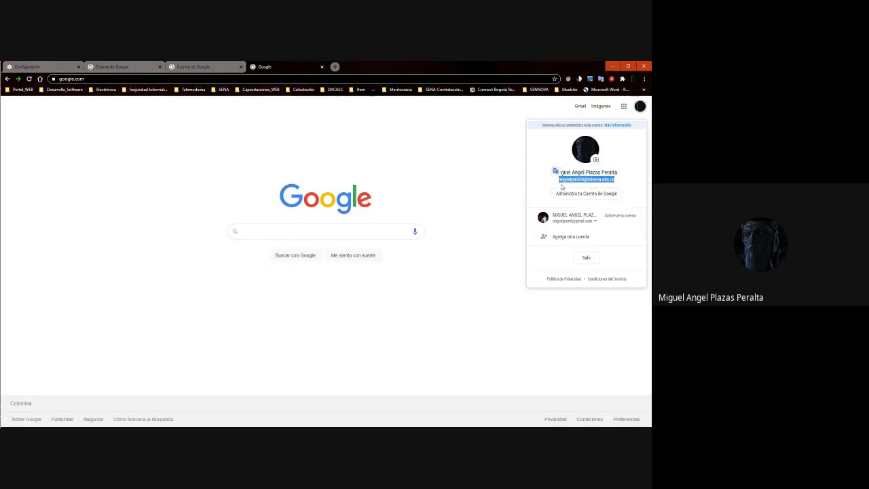
click(518, 186)
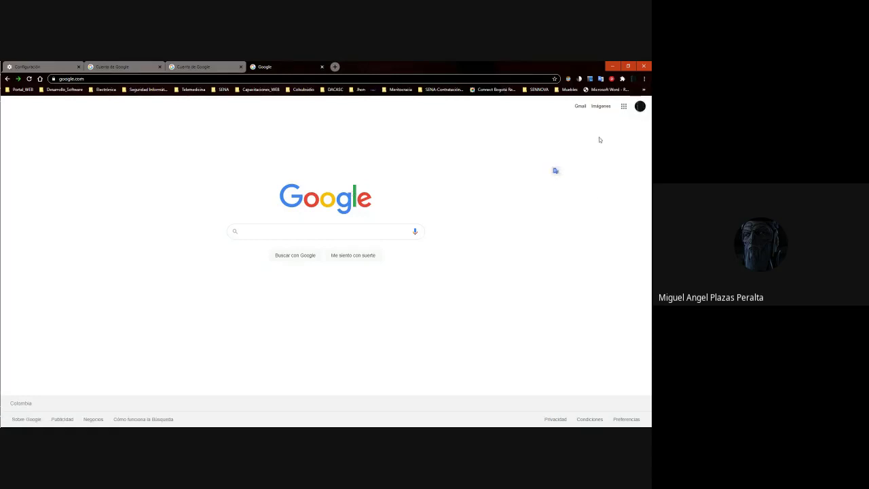
Go from the Google homepage to Google Drive's Mi unidad through the Google apps grid
click(580, 107)
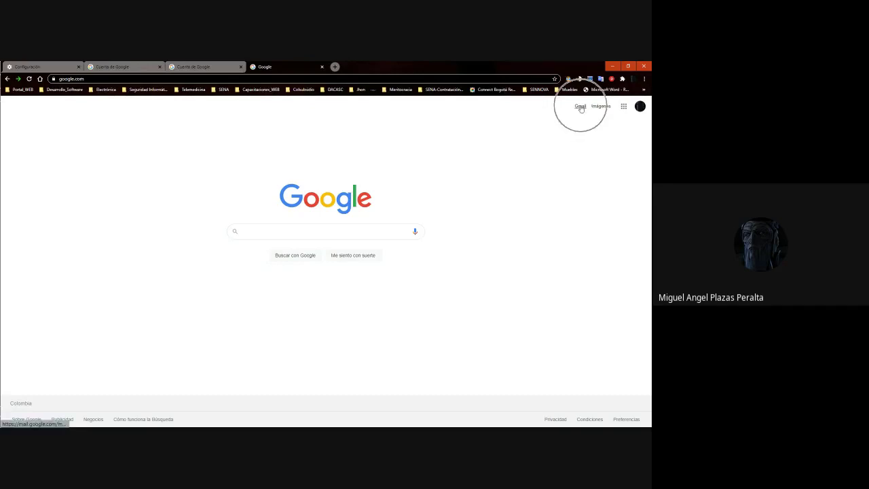
click(639, 106)
click(472, 188)
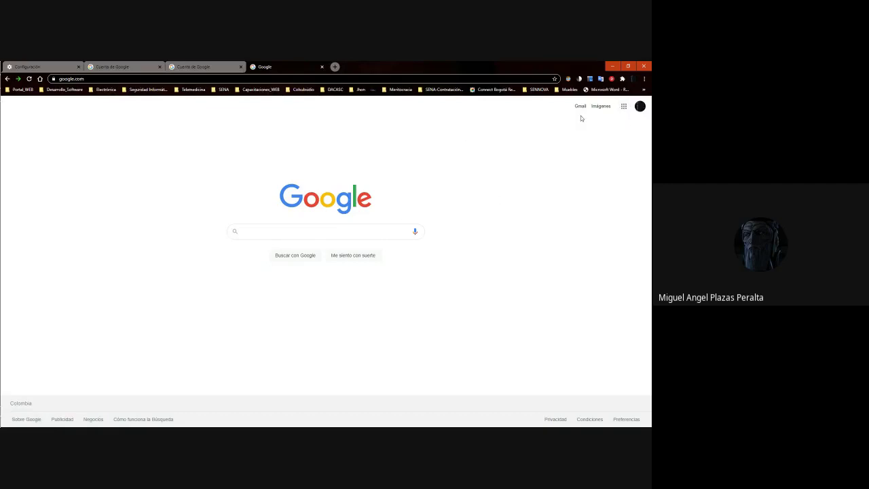
click(400, 179)
click(342, 196)
click(625, 106)
click(623, 106)
click(593, 138)
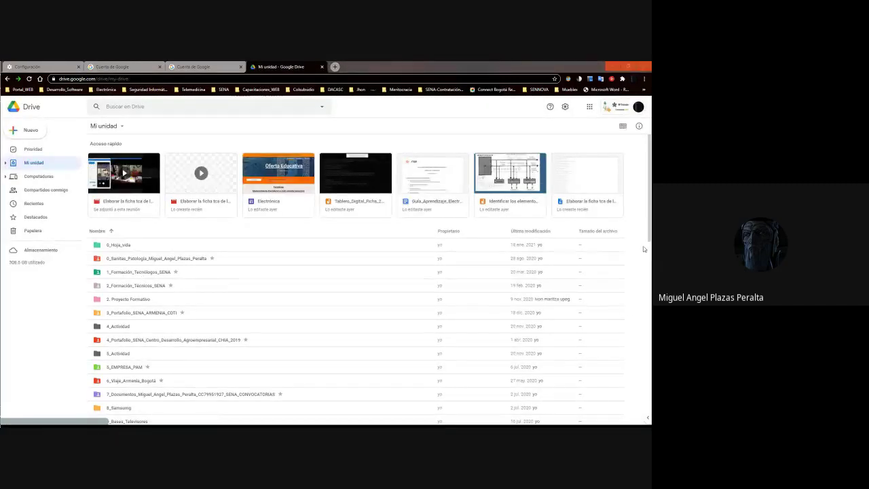
click(568, 80)
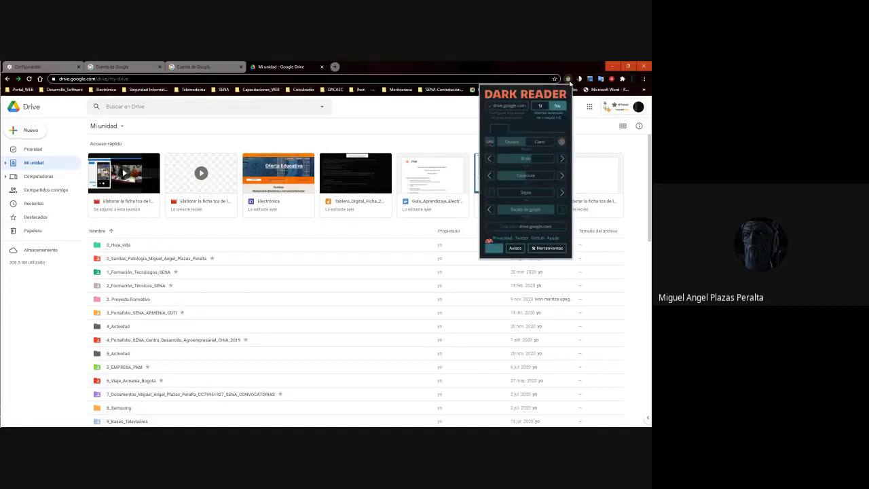
click(541, 106)
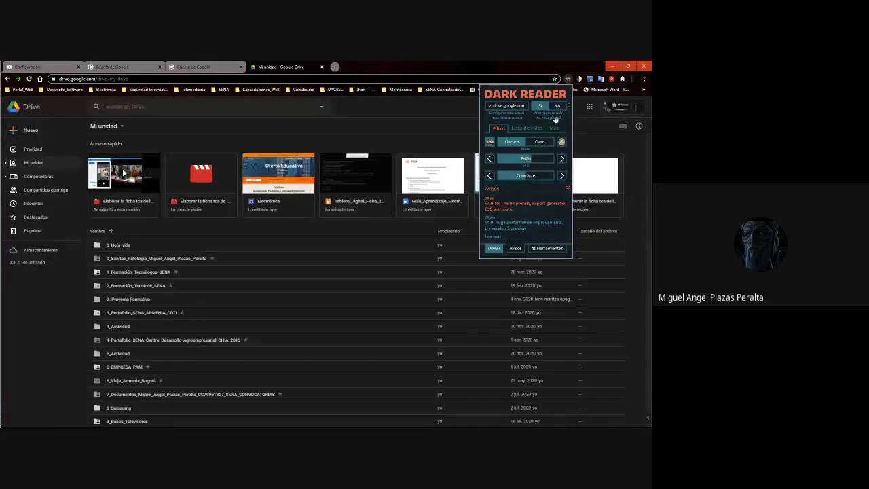
click(557, 107)
click(47, 300)
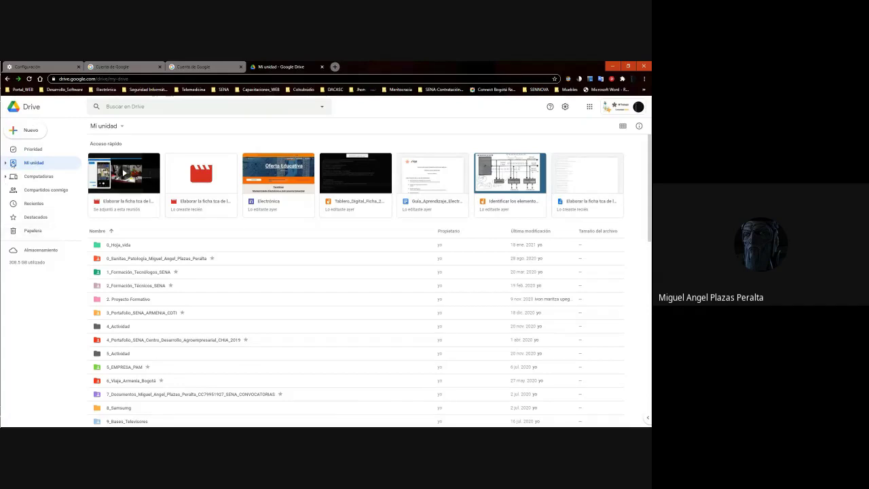
click(6, 164)
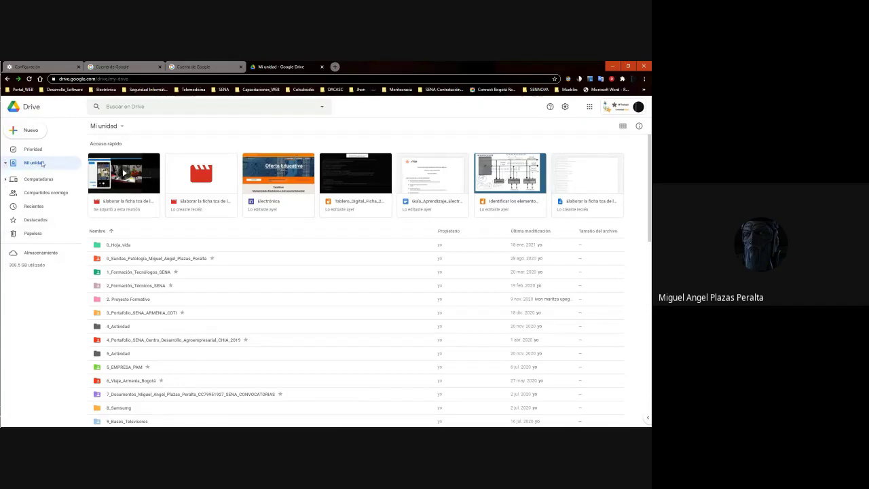
scroll(41, 255, down, 10)
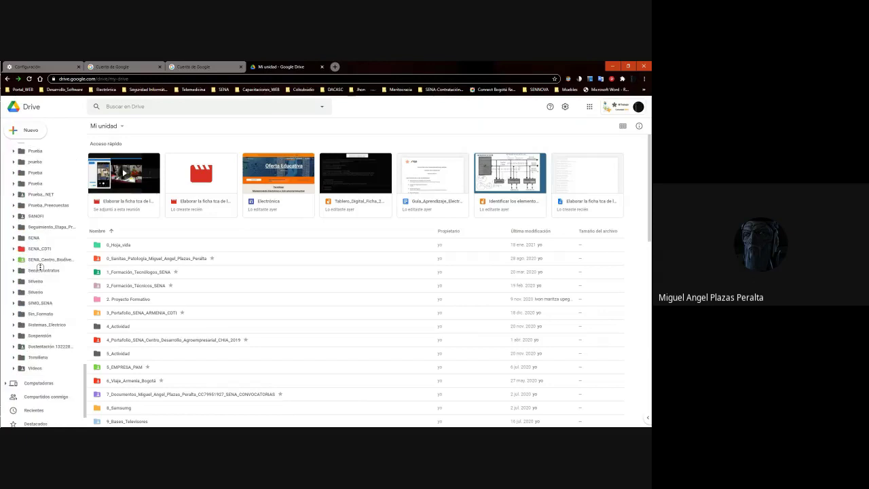
scroll(48, 285, down, 2)
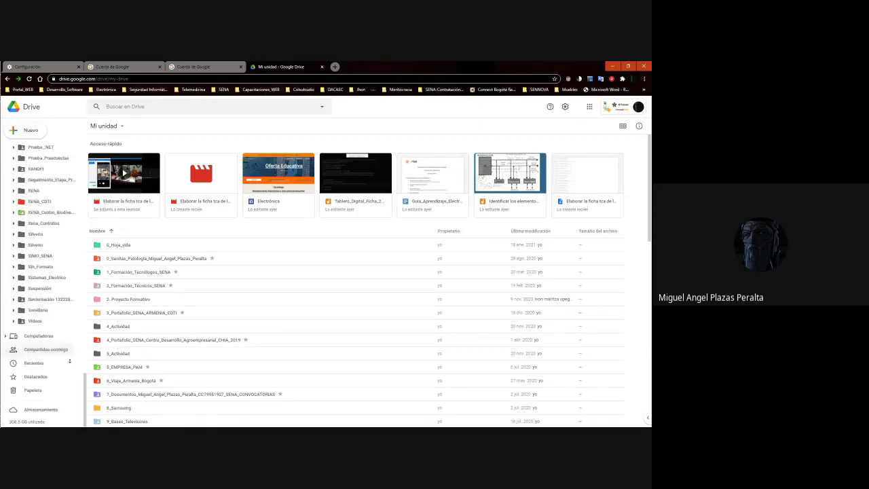
scroll(32, 171, up, 12)
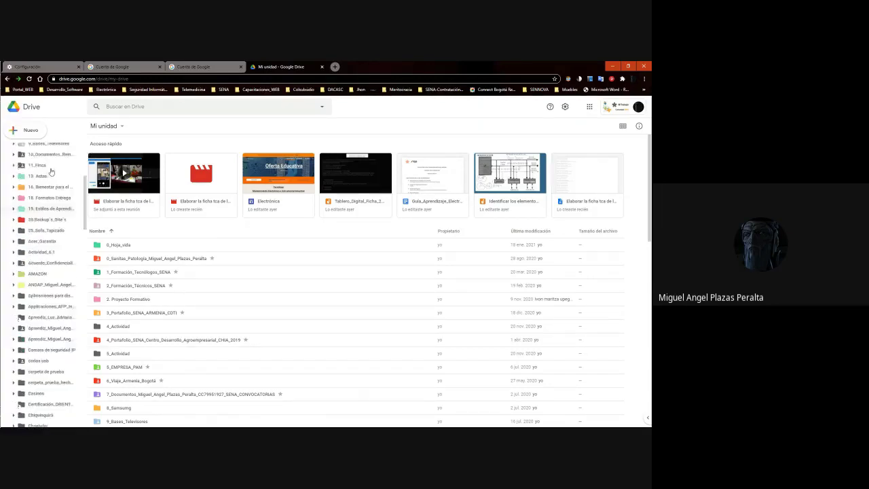
click(6, 163)
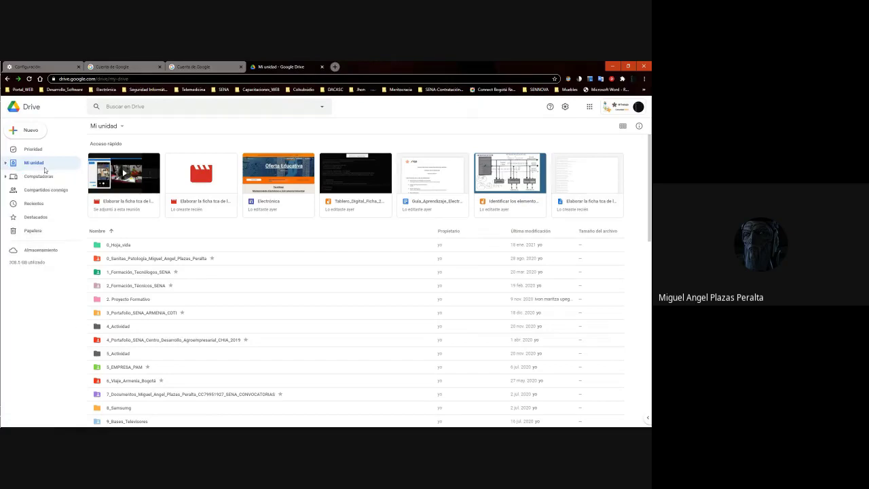
click(32, 164)
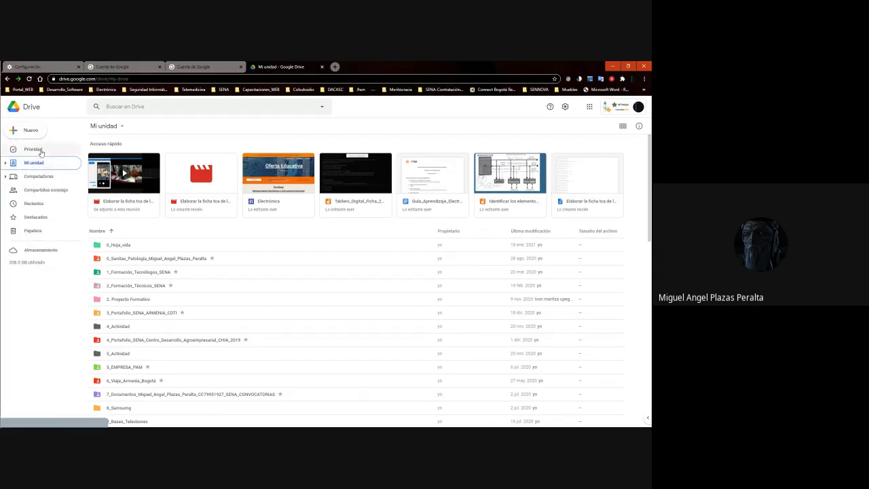
click(41, 152)
click(41, 151)
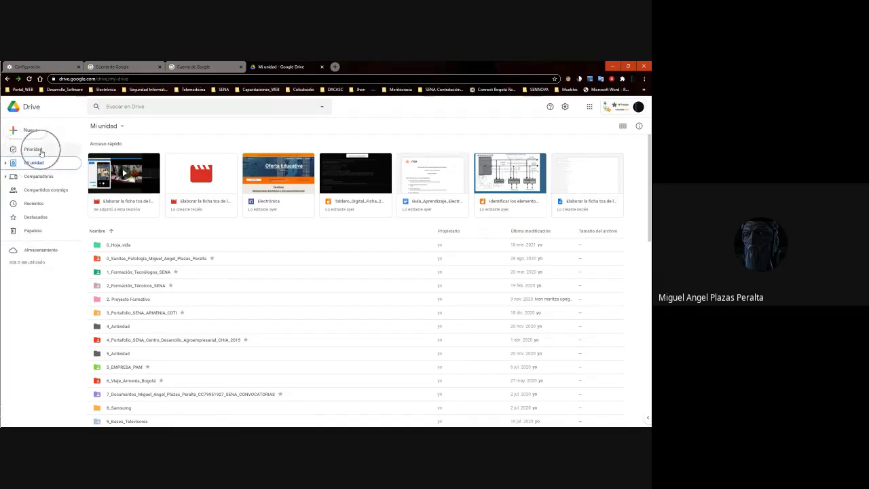
click(41, 151)
click(42, 164)
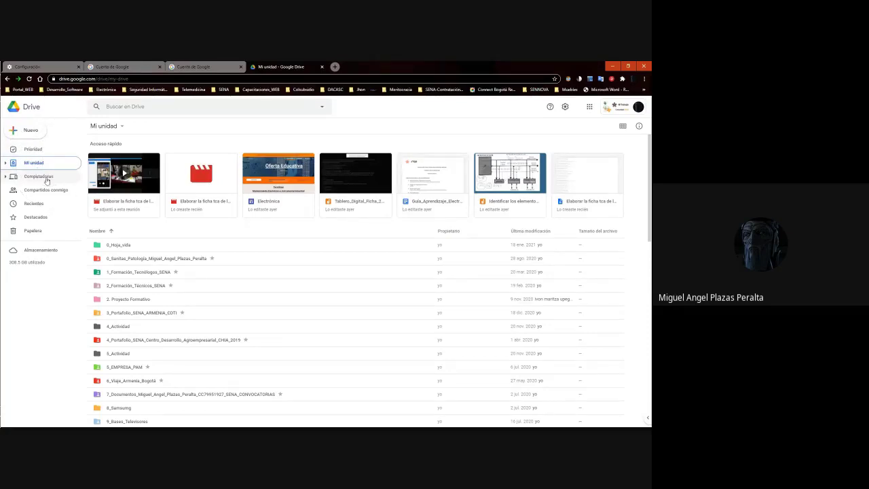
click(46, 181)
click(53, 193)
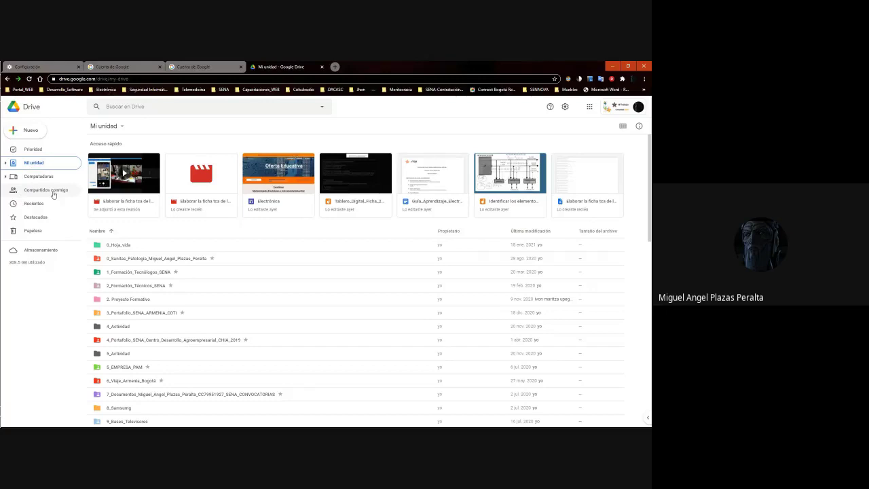
click(53, 193)
click(38, 204)
click(39, 235)
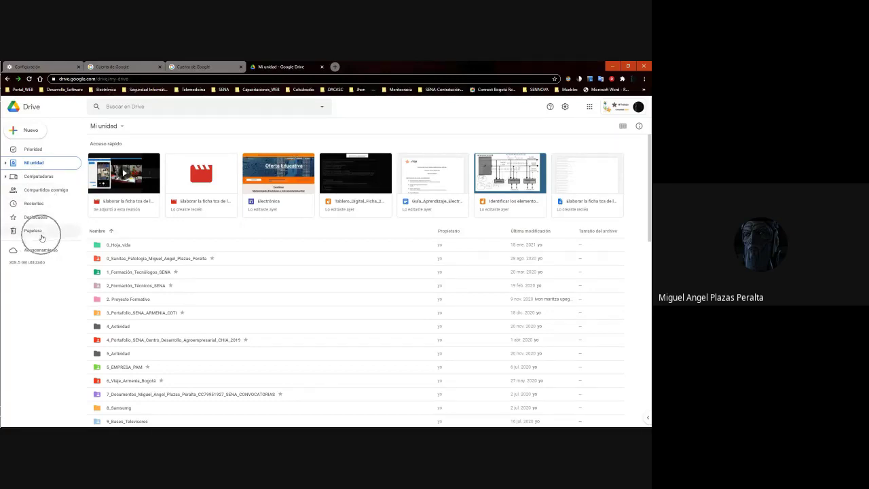
click(638, 107)
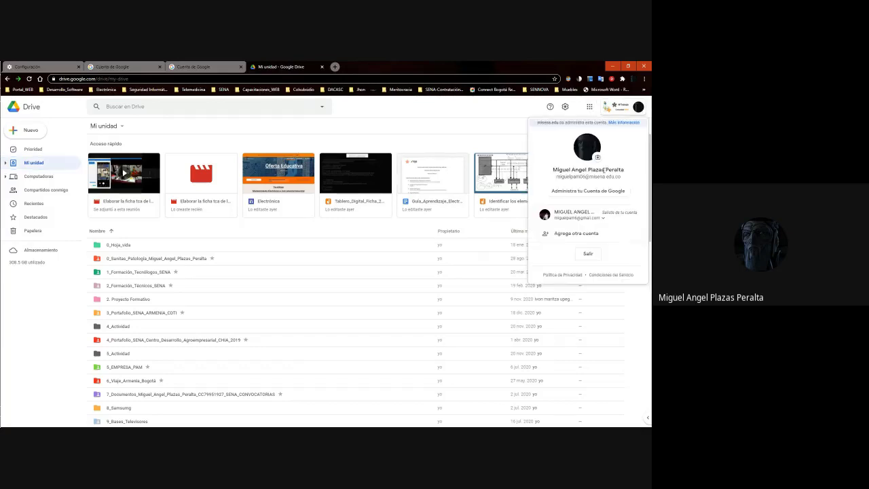
click(480, 137)
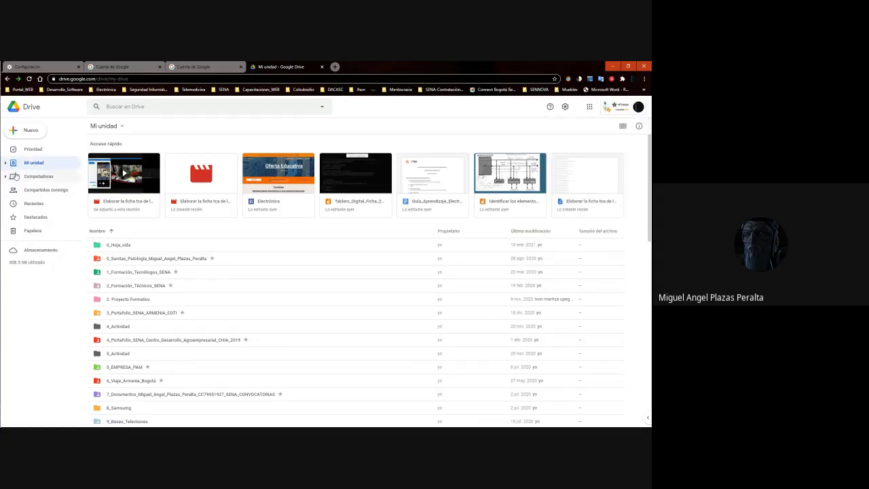
click(33, 165)
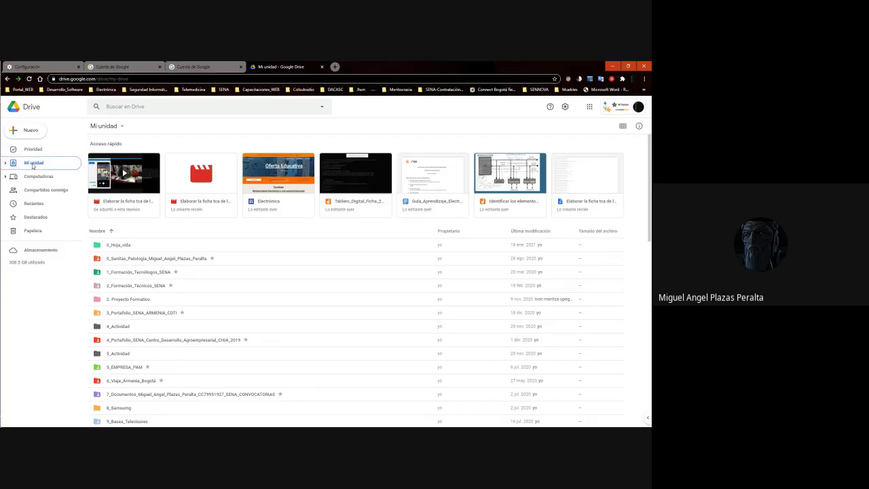
click(32, 166)
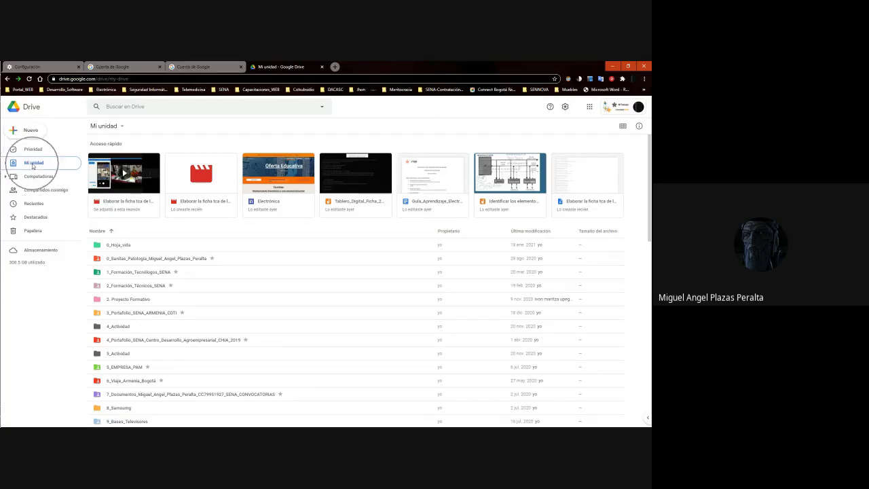
click(335, 66)
key(ctrl+w)
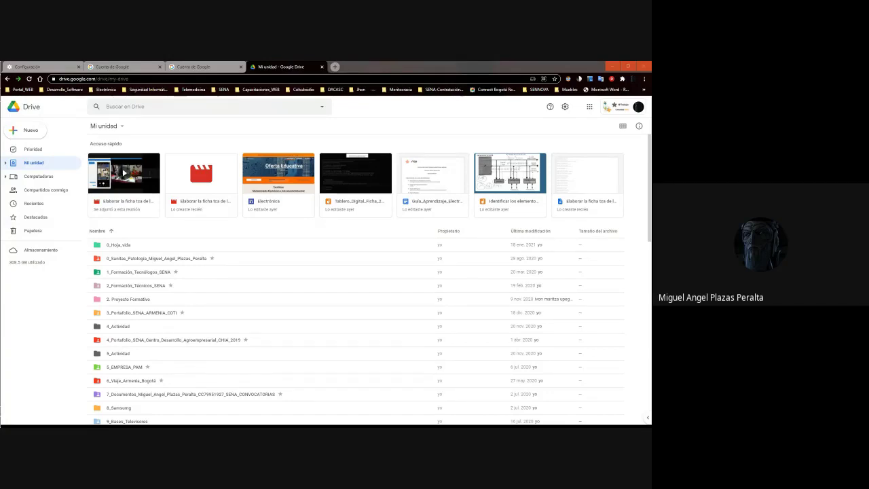
click(33, 136)
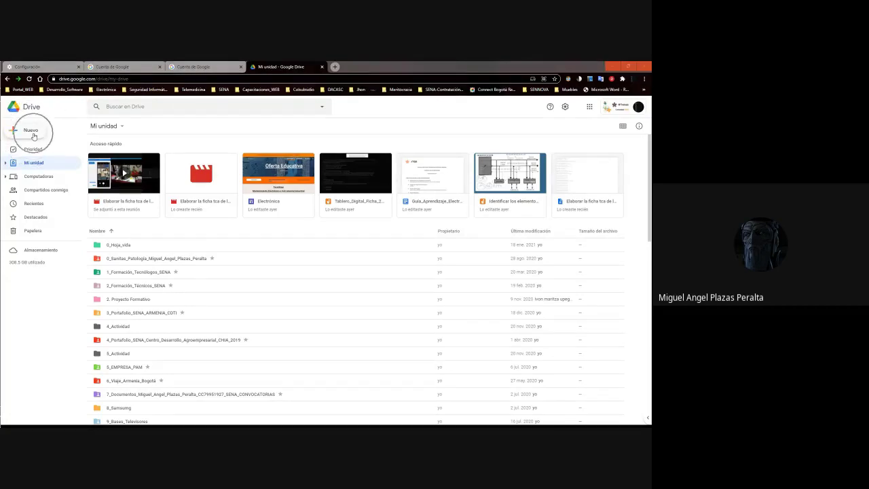
click(50, 134)
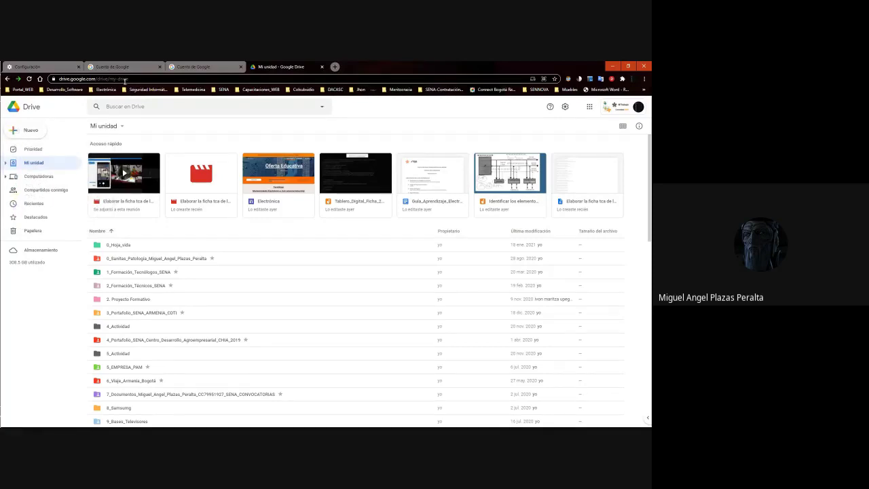
click(38, 136)
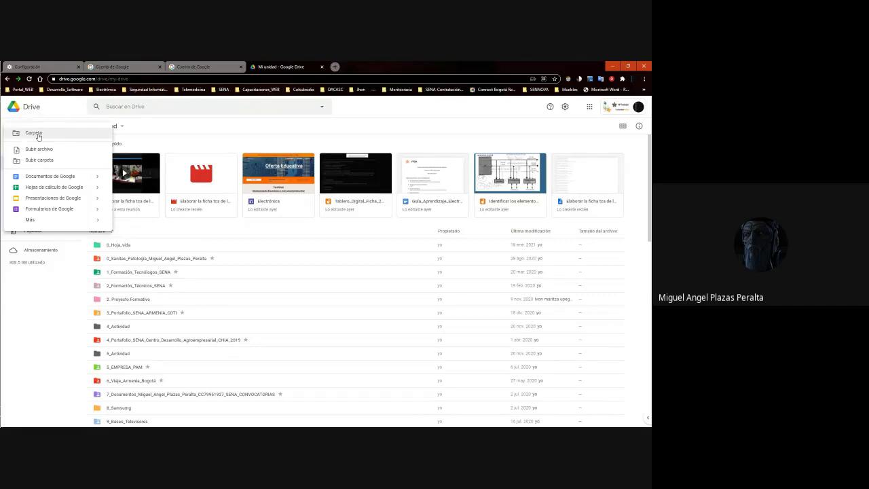
click(38, 133)
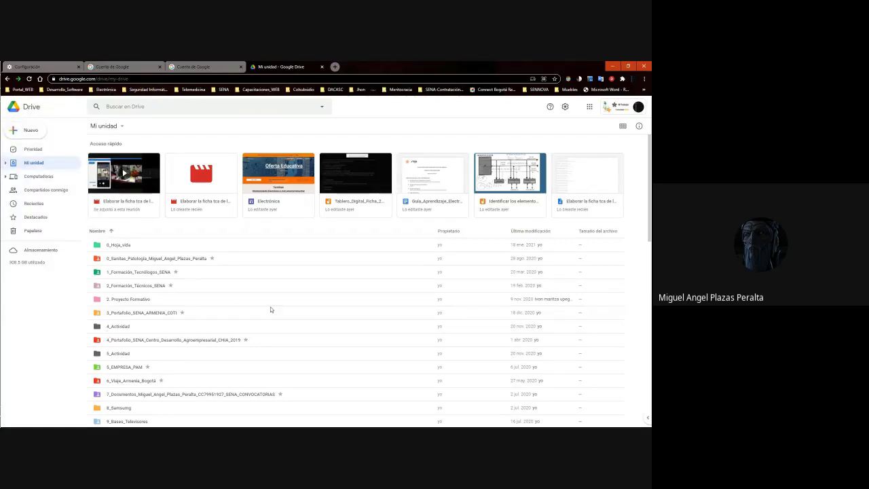
click(294, 309)
scroll(296, 311, down, 15)
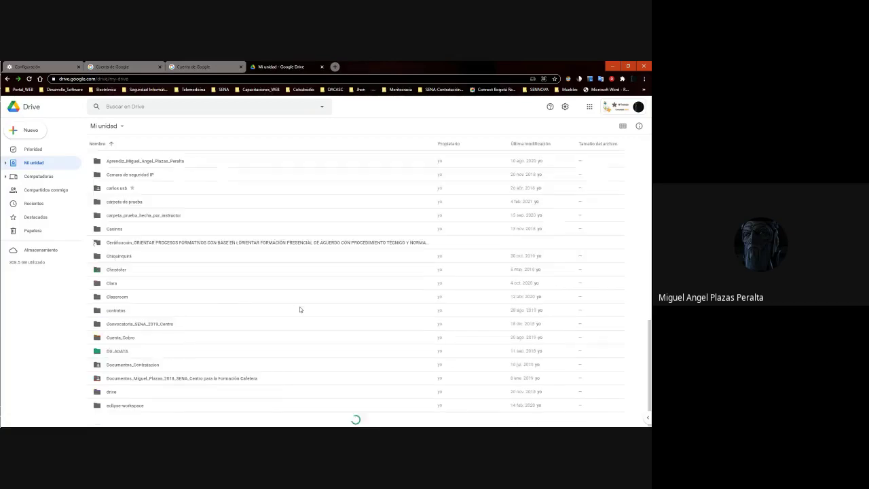
scroll(301, 312, up, 15)
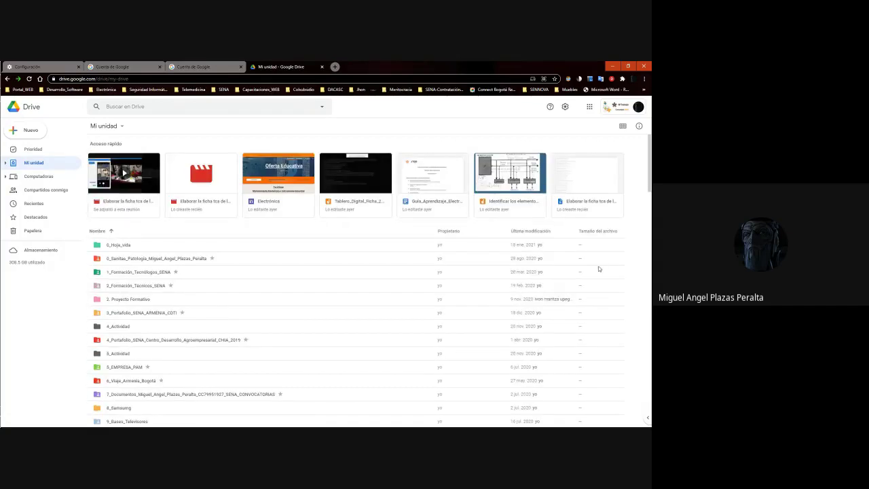
click(379, 251)
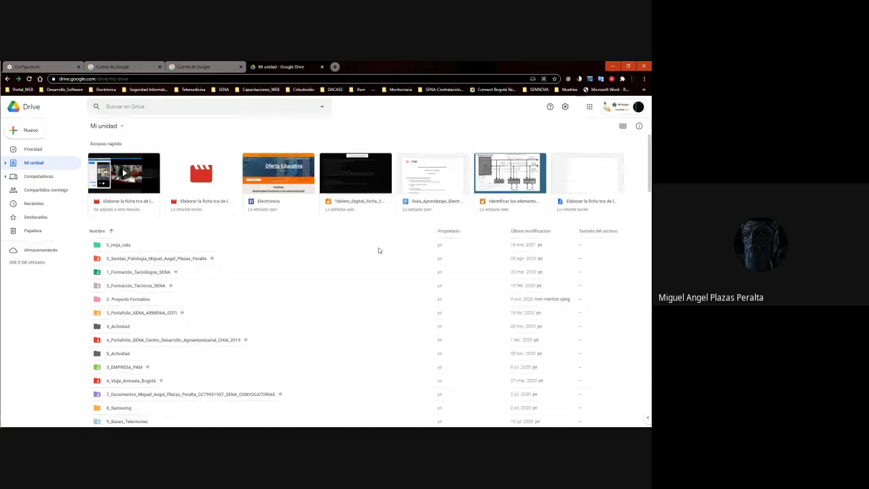
click(379, 250)
click(379, 250)
click(379, 250)
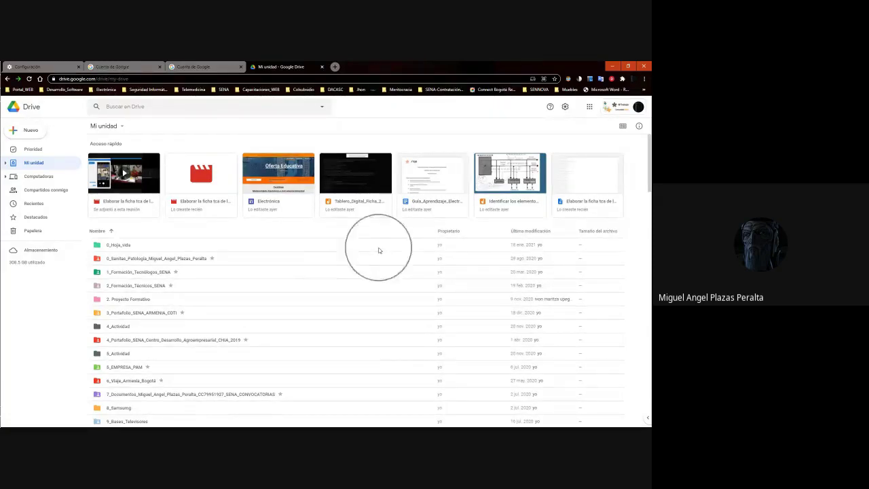
click(379, 251)
click(379, 250)
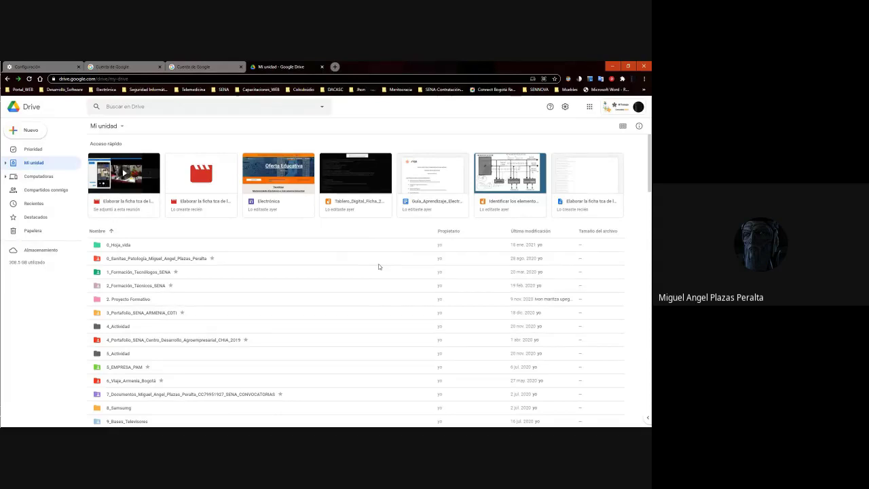
click(378, 266)
click(379, 266)
click(379, 266)
right_click(379, 266)
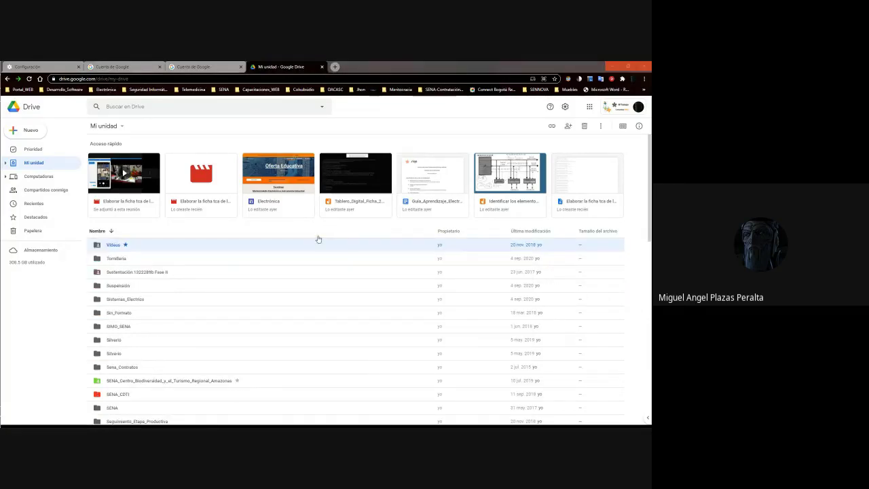
click(321, 232)
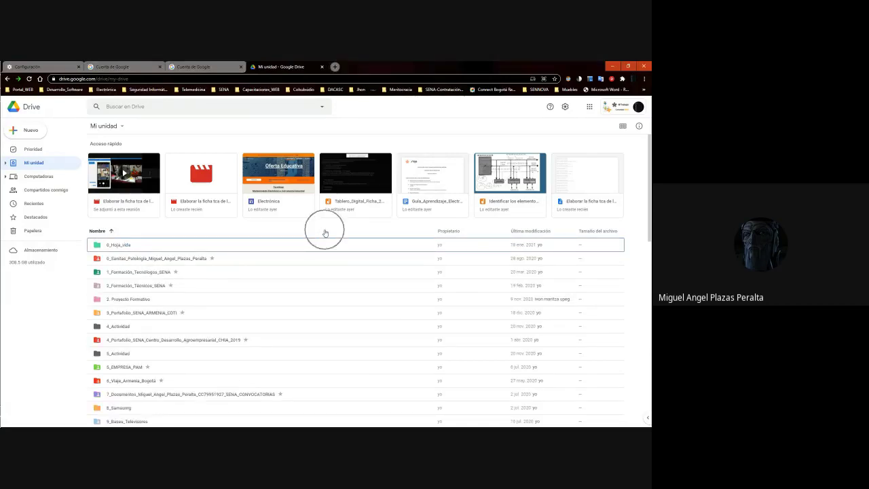
Start a new folder in My Drive and begin its name with Aprendiz
right_click(325, 233)
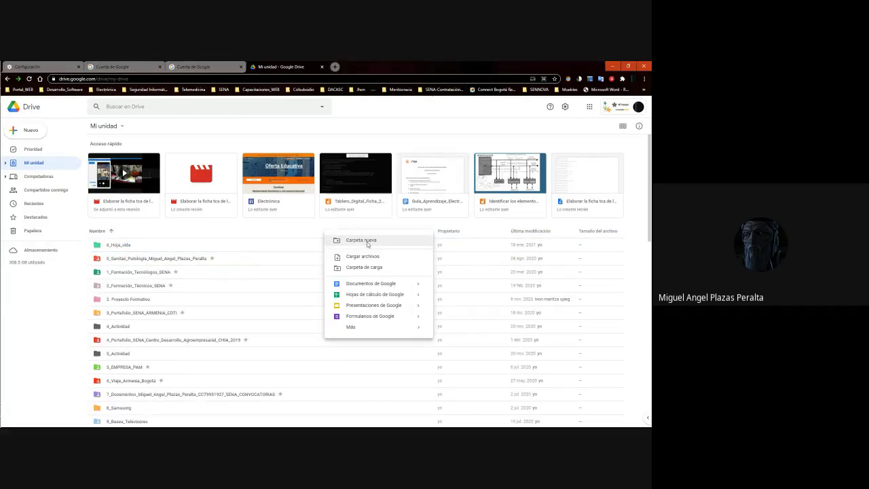
click(362, 240)
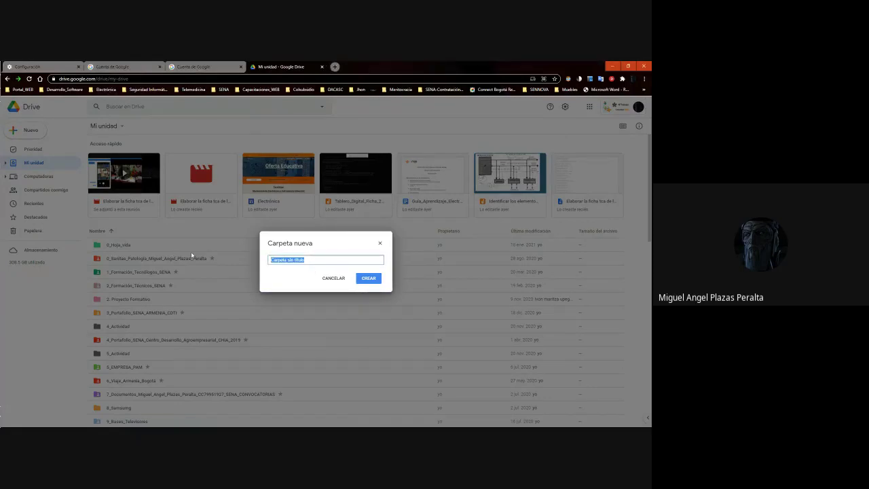
text(a)
text(Apren)
text(diz)
Zoom the browser in three steps and move the new-folder dialog up and left
key(ctrl+plus)
key(ctrl+plus)
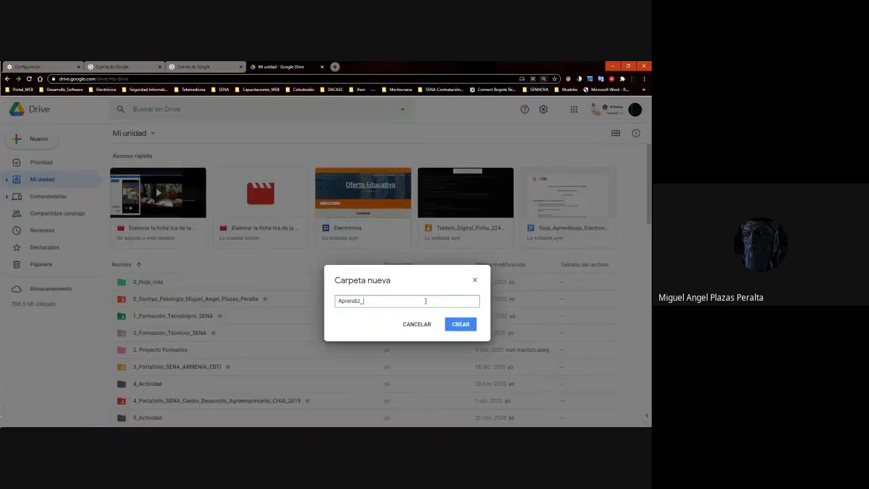
key(ctrl+plus)
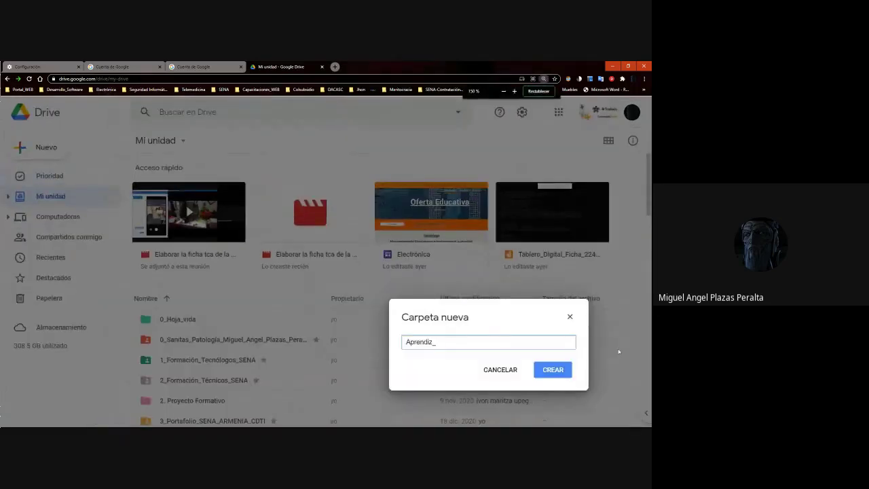
drag(480, 303, 266, 226)
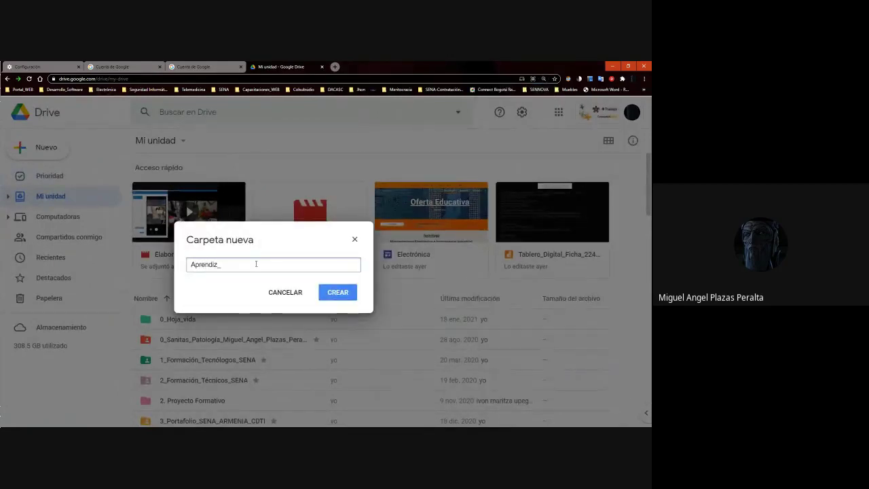
key(ctrl+plus)
key(ctrl+plus)
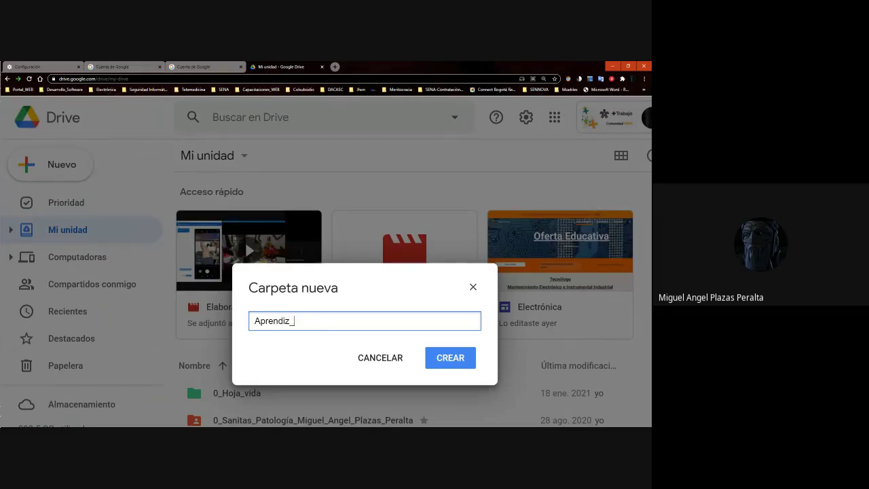
Add the apprentice's full name after Aprendiz_, then select the whole name and delete it
click(315, 324)
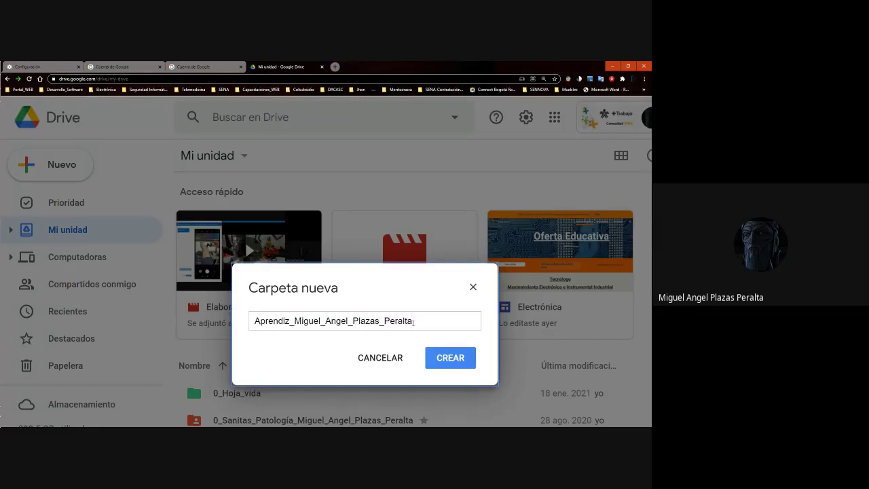
drag(413, 322, 294, 322)
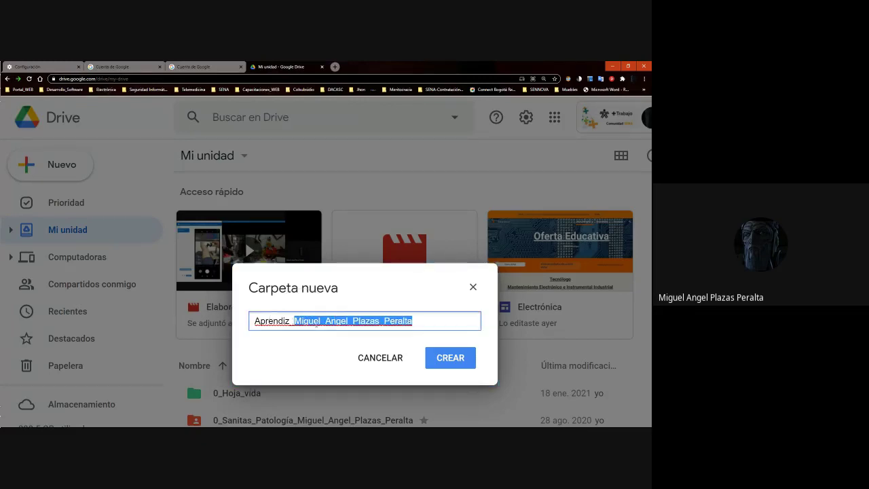
click(319, 321)
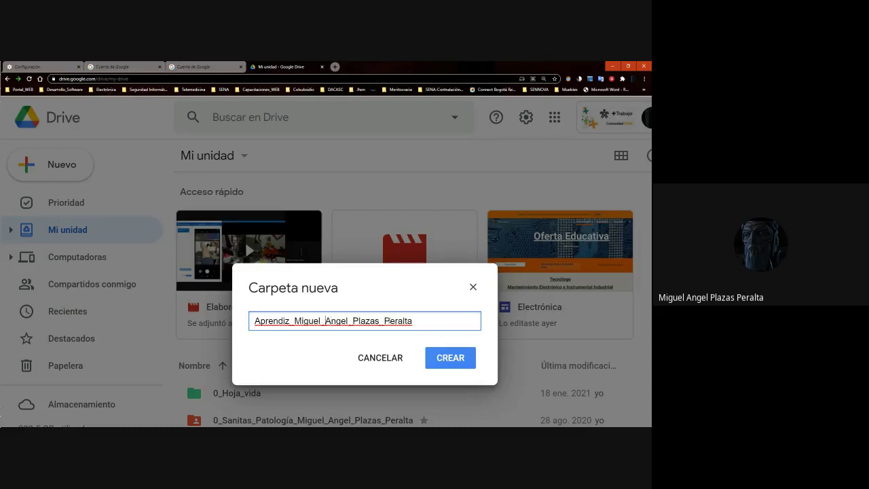
double_click(422, 320)
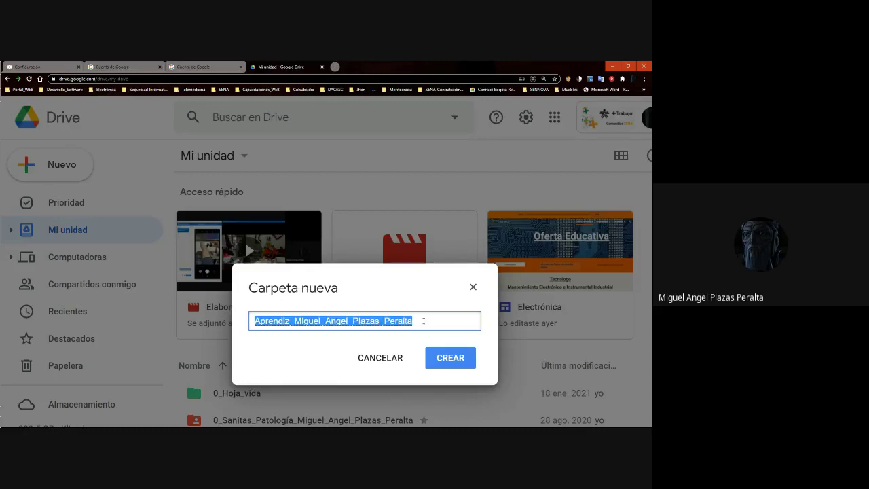
click(379, 325)
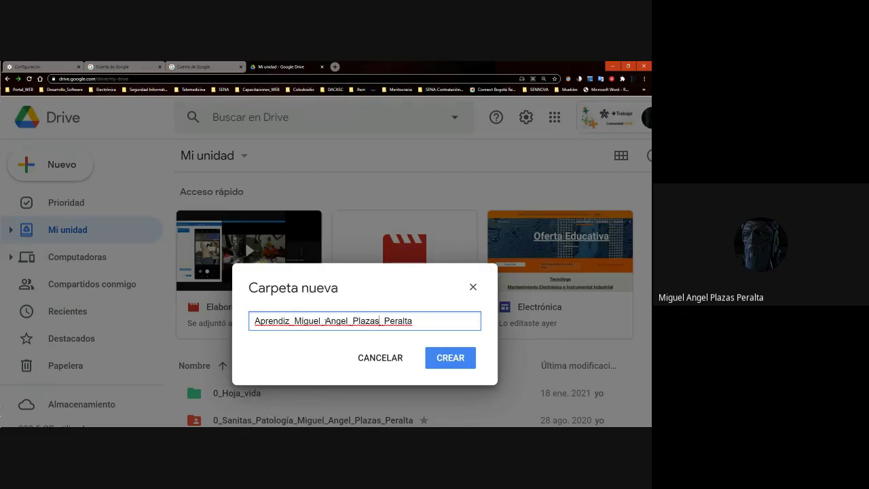
key(ctrl+a)
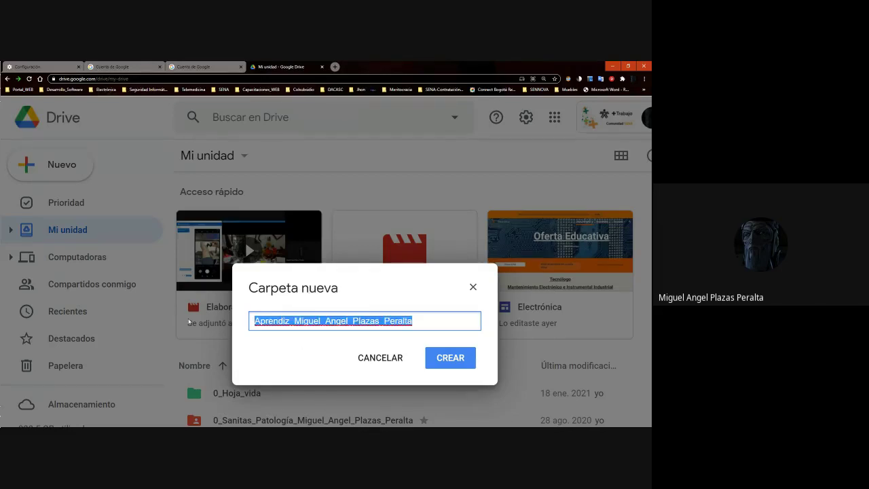
key(BackSpace)
Type another apprentice's full name, erase it back to Aprendiz, and zoom in once
text(Aprendiz_)
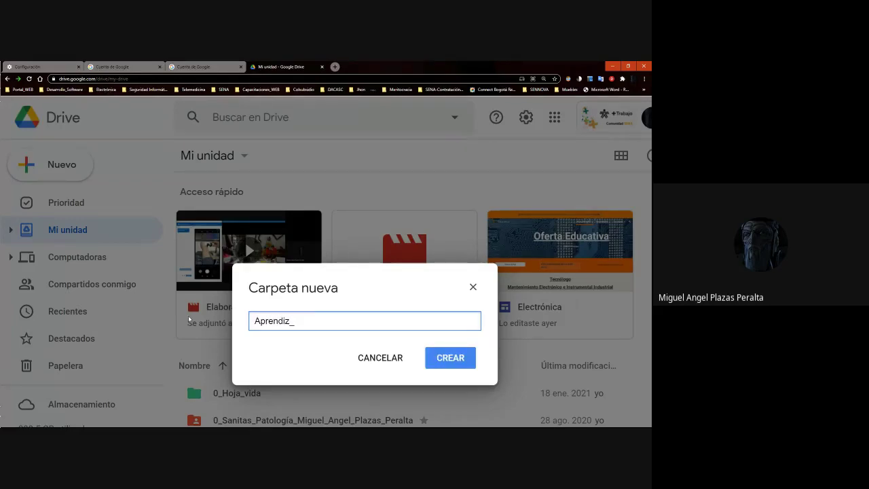
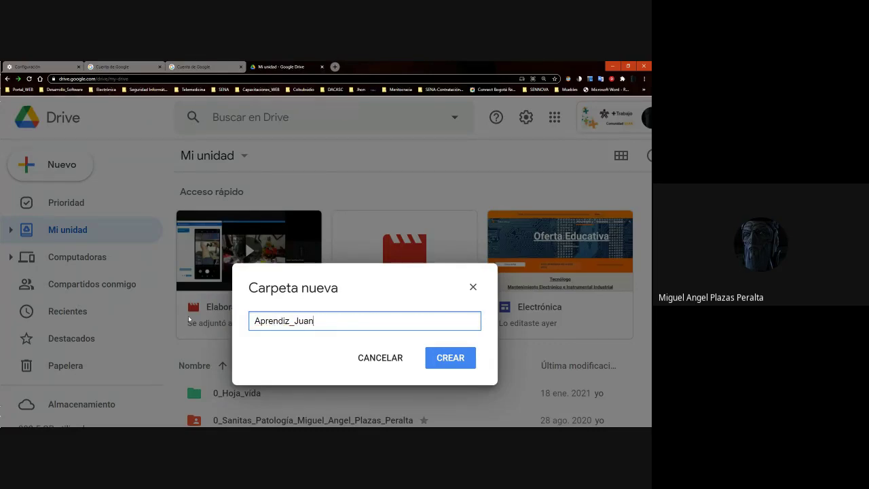
key(ctrl+plus)
key(ctrl+plus)
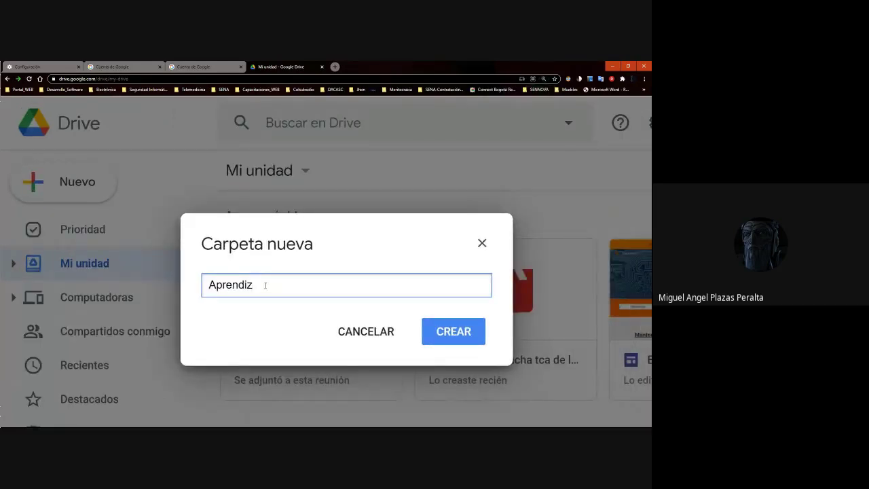
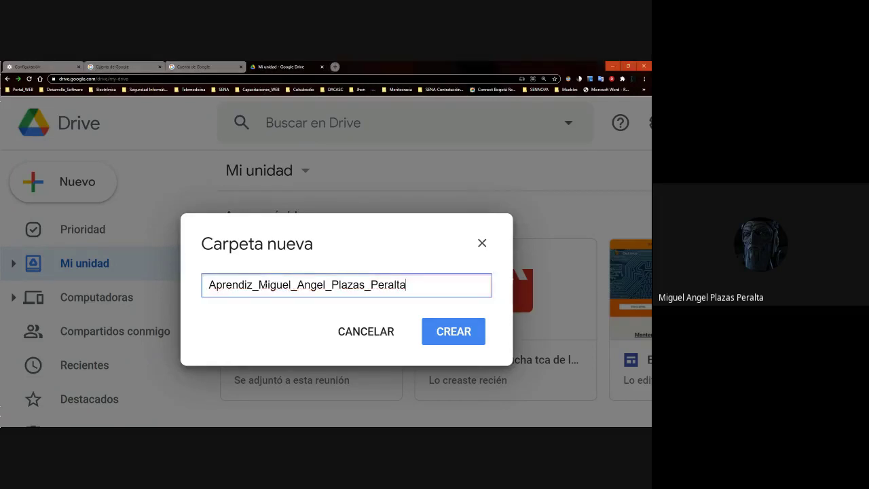
Zoom the Drive page back out to 125%
key(alt+Tab)
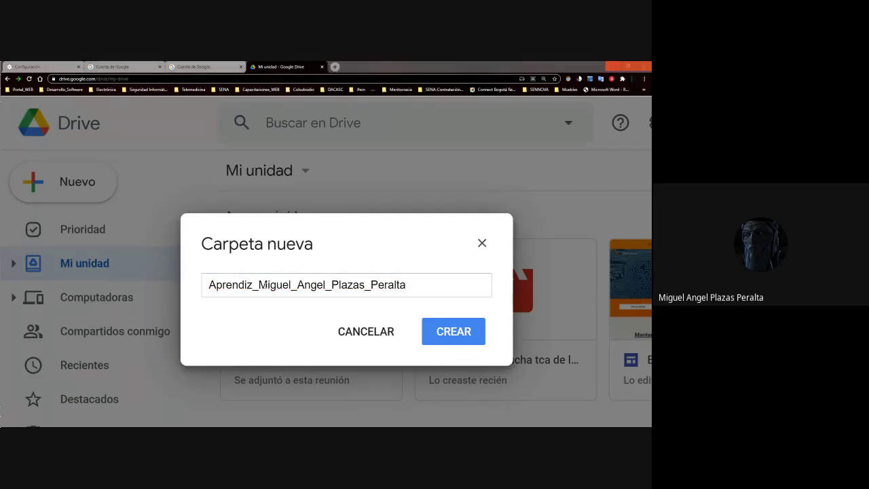
key(alt+Tab)
key(ctrl+minus)
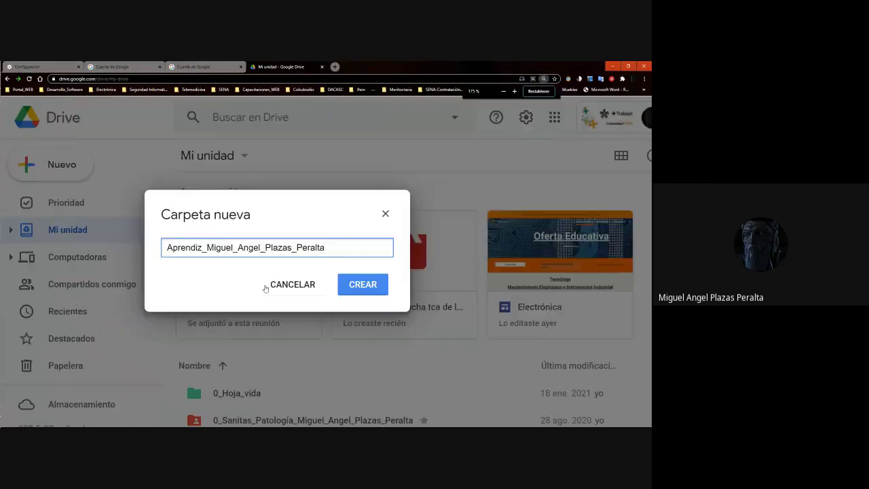
key(ctrl+minus)
key(ctrl+minus)
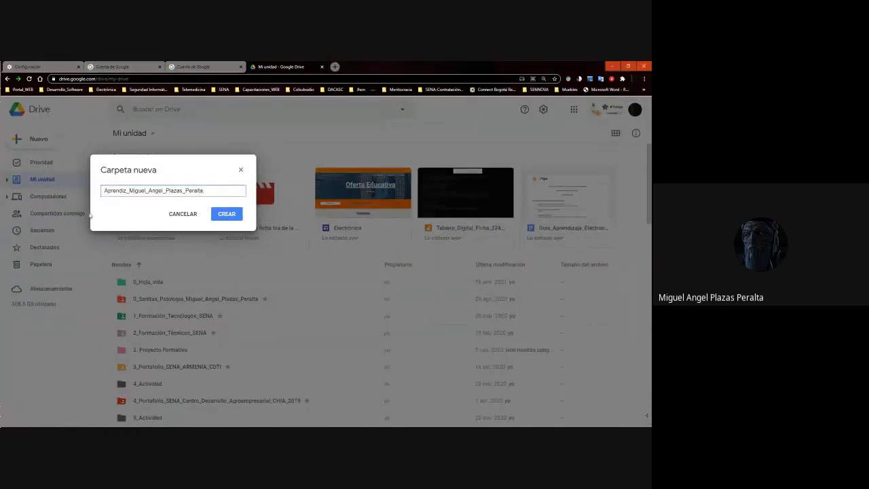
Create the folder and scroll Mi unidad down to the new Aprendiz_ folder
click(226, 215)
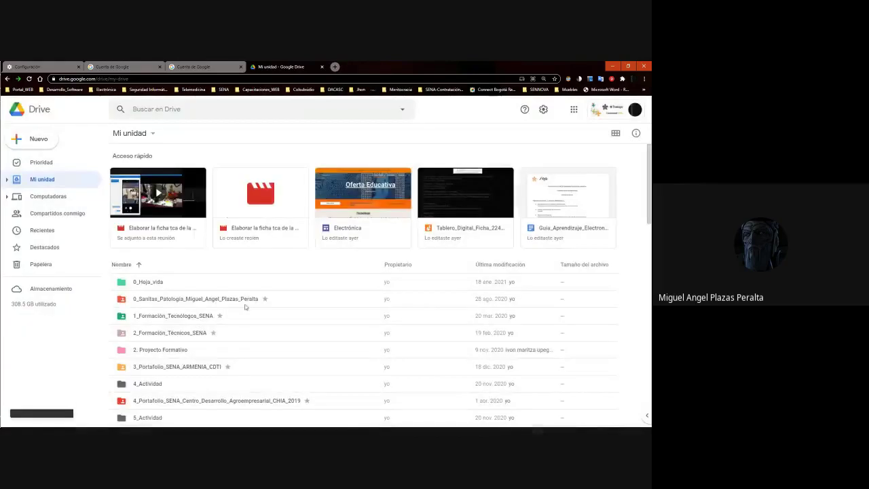
scroll(244, 305, down, 10)
scroll(221, 351, down, 15)
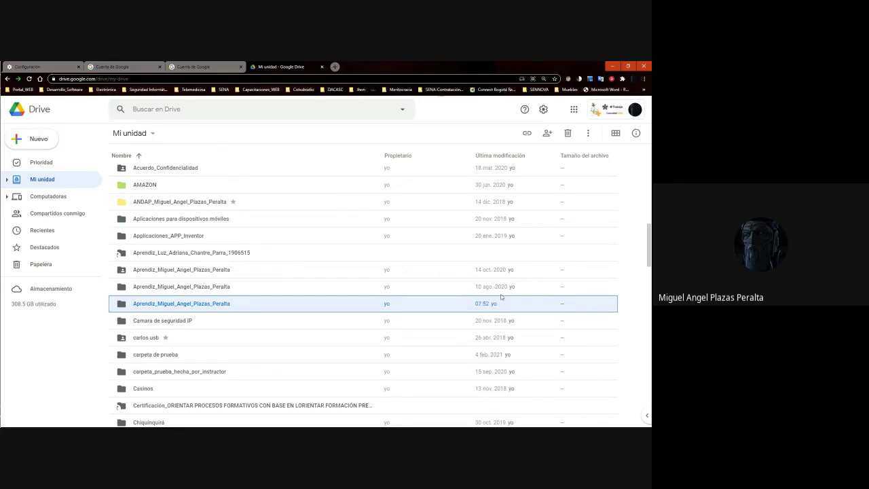
mouse_move(8, 415)
Open Compartir for the new Aprendiz_ folder from its right-click menu
click(176, 307)
click(176, 307)
right_click(169, 310)
click(169, 311)
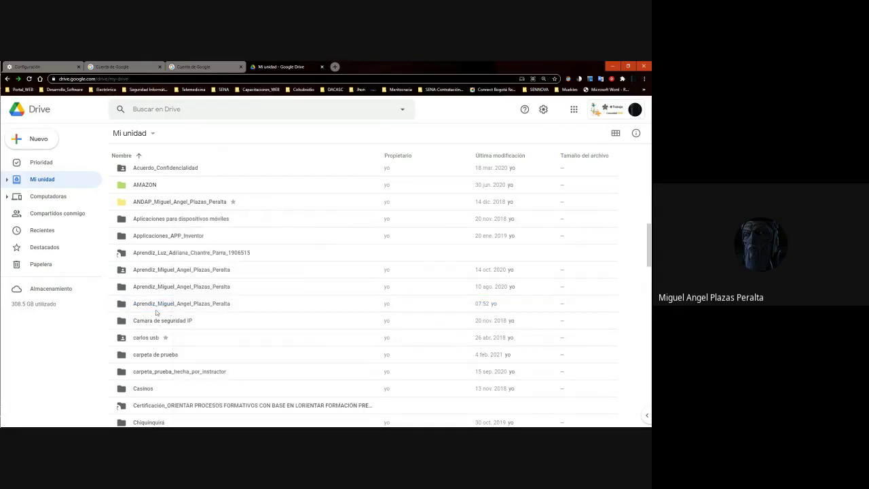
click(156, 311)
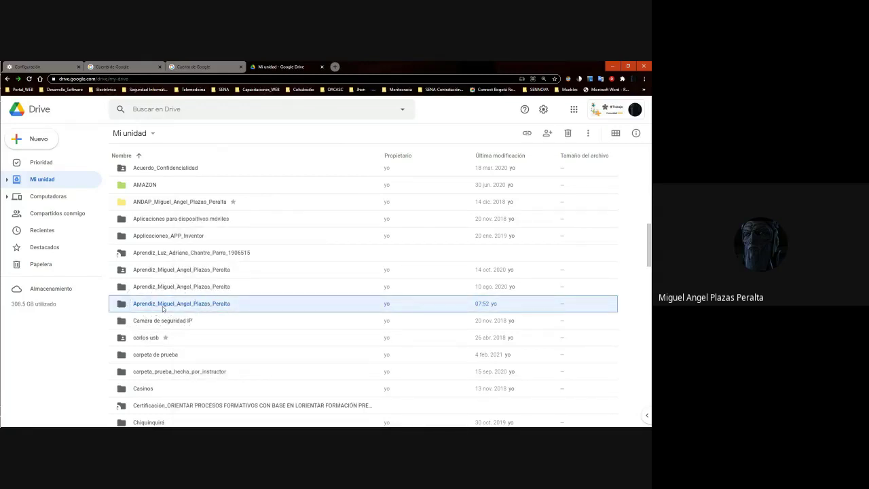
click(163, 307)
right_click(168, 304)
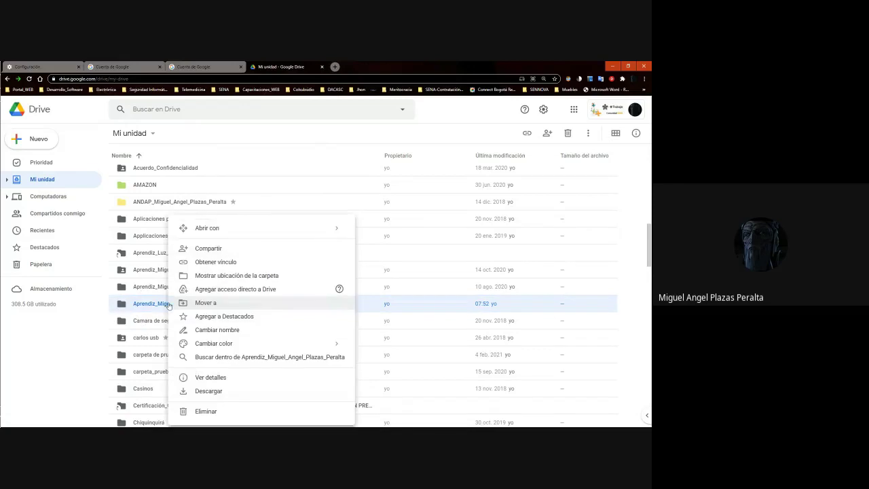
click(214, 249)
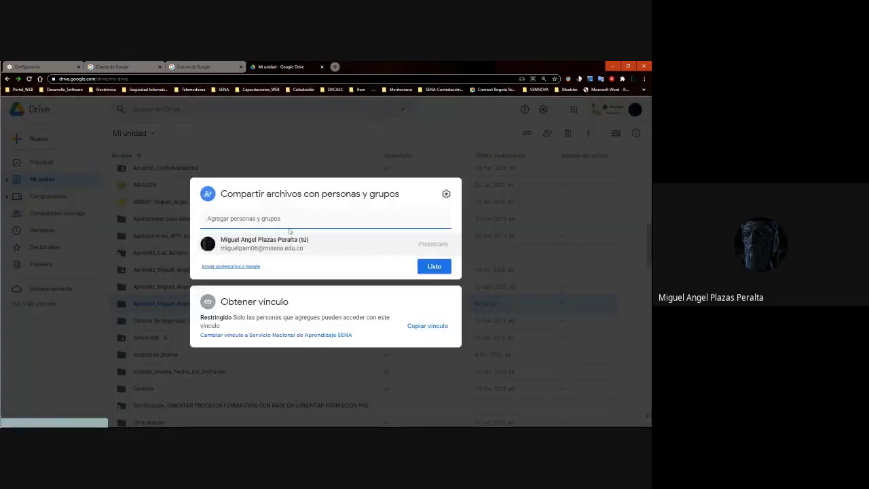
Paste a contact's name into the Agregar personas y grupos field, then undo it
click(288, 228)
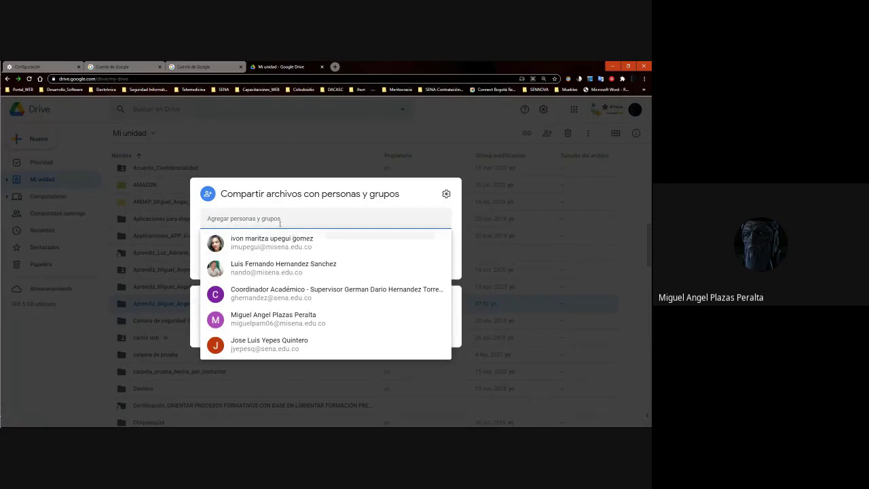
key(Escape)
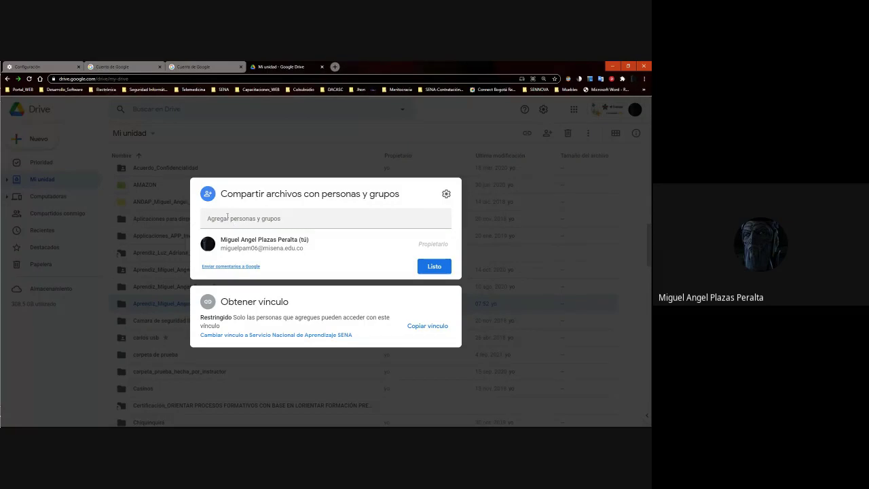
click(227, 217)
click(227, 217)
click(228, 217)
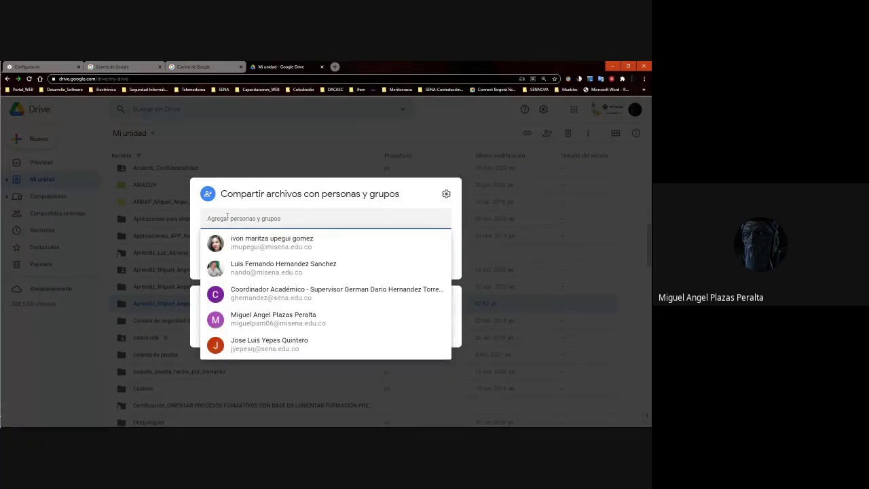
key(ctrl+z)
key(ctrl+z)
key(ctrl+z)
key(ctrl+z)
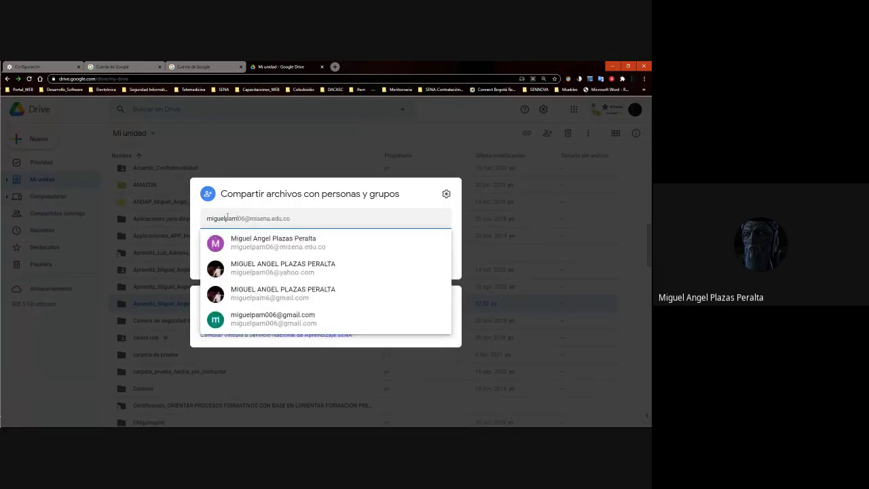
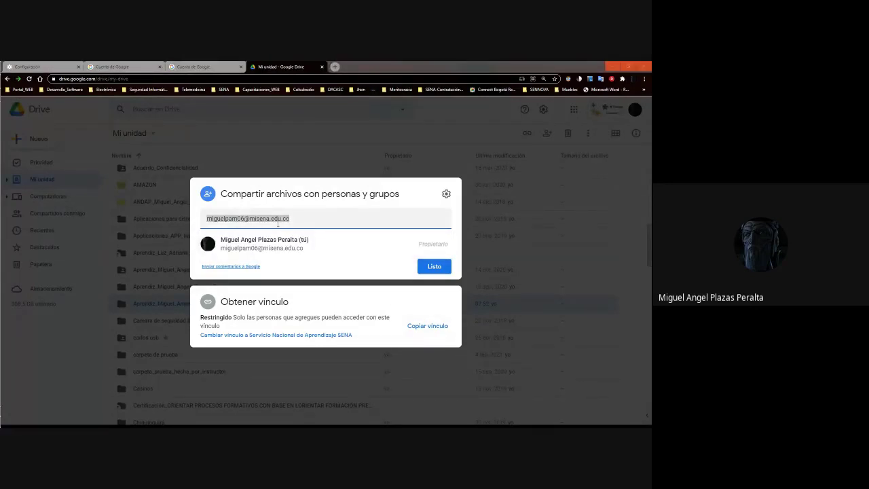
Type a collaborator's misena.edu.co e-mail, then close the share dialog without sharing
click(308, 215)
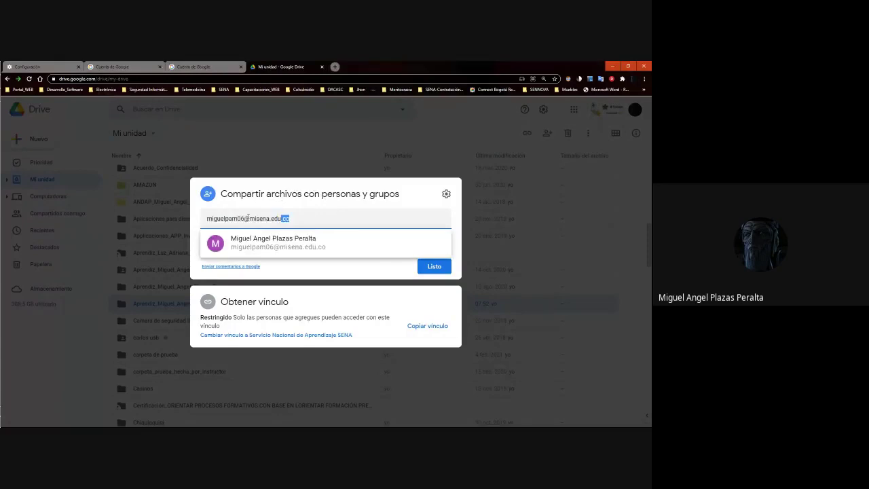
key(Escape)
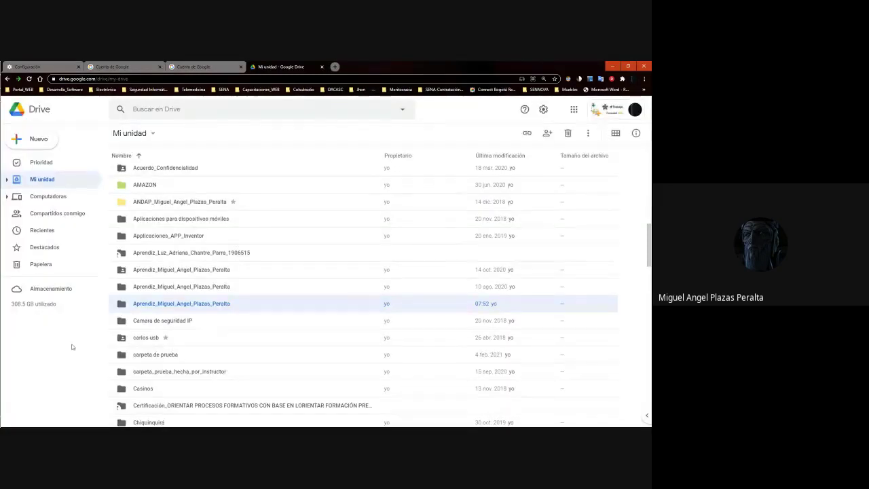
key(Escape)
Reopen sharing for the Aprendiz folder and type the contact's e-mail in the people field
click(174, 309)
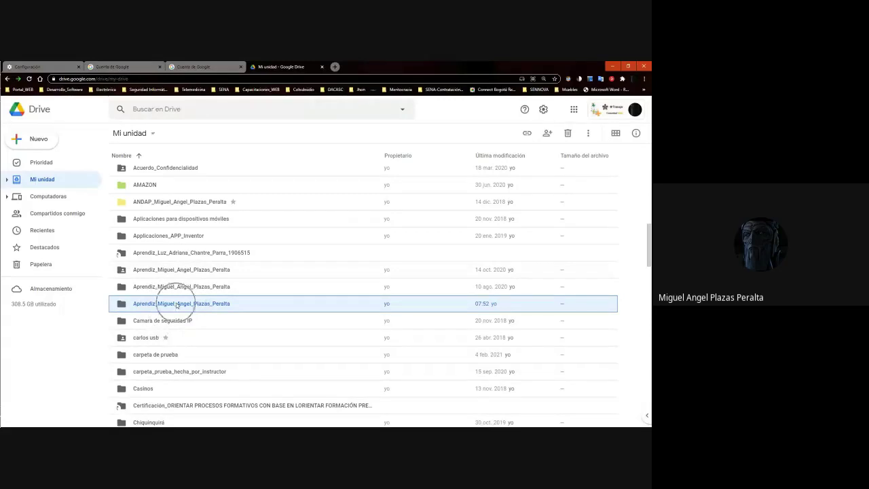
right_click(176, 306)
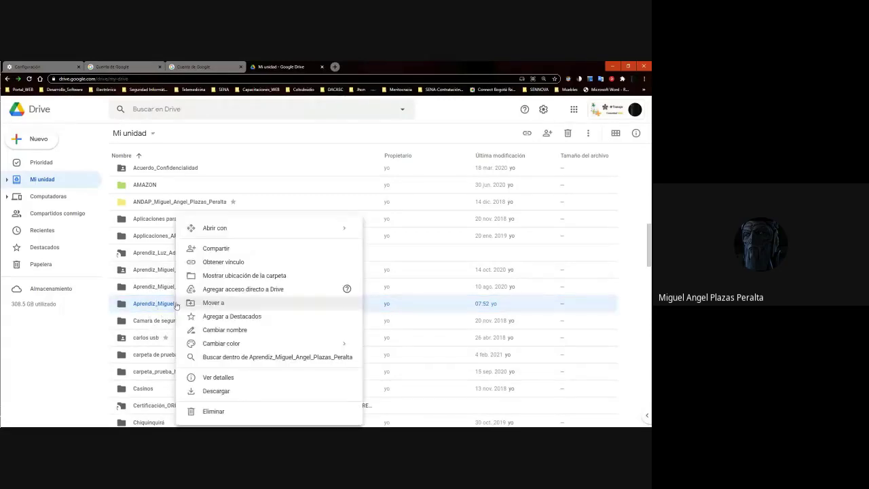
click(216, 248)
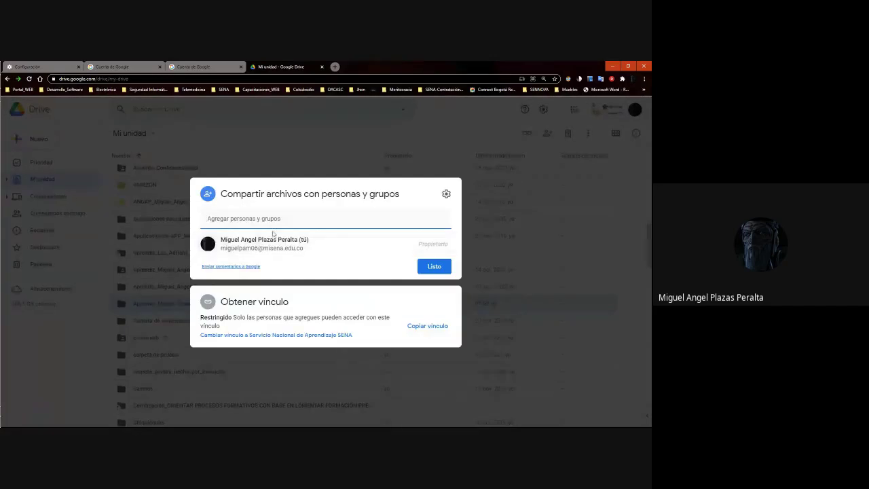
click(272, 217)
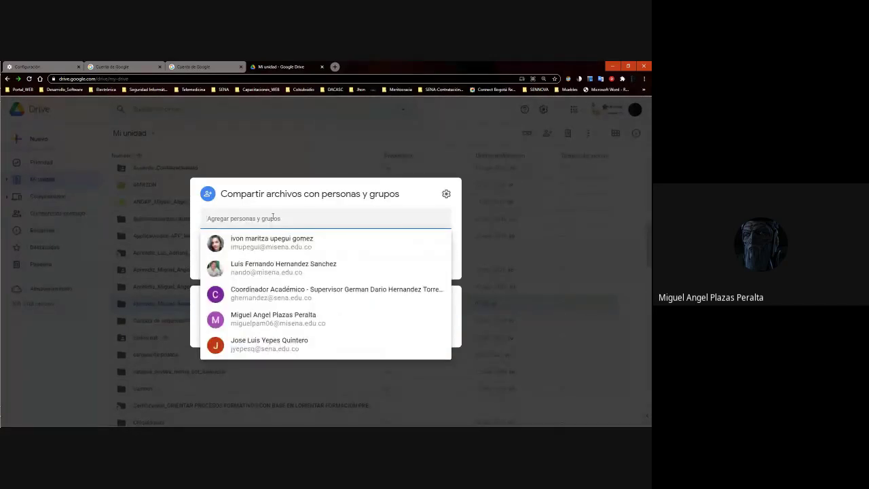
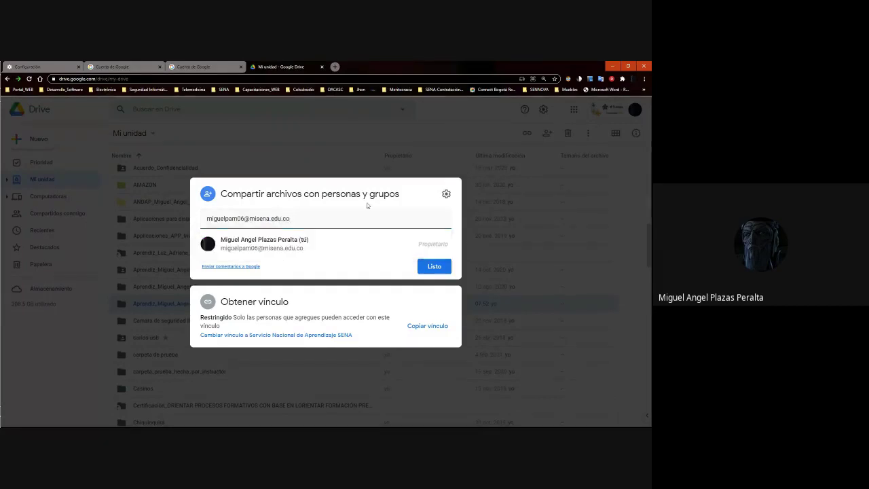
Dismiss the contact suggestion, select the typed address, and close the share dialog
click(349, 219)
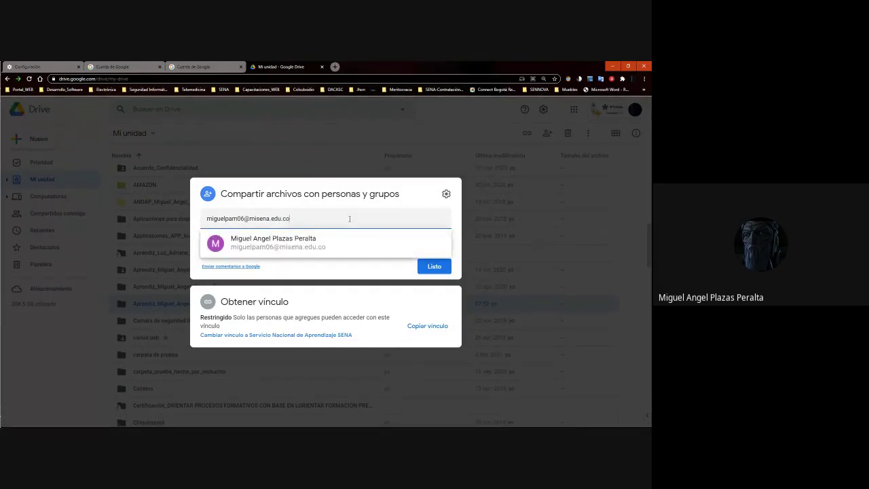
click(427, 244)
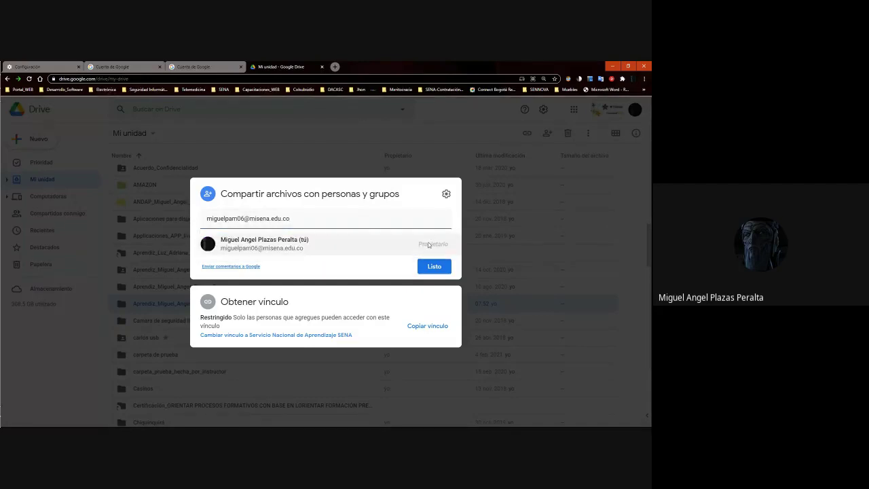
click(428, 245)
click(427, 246)
click(428, 246)
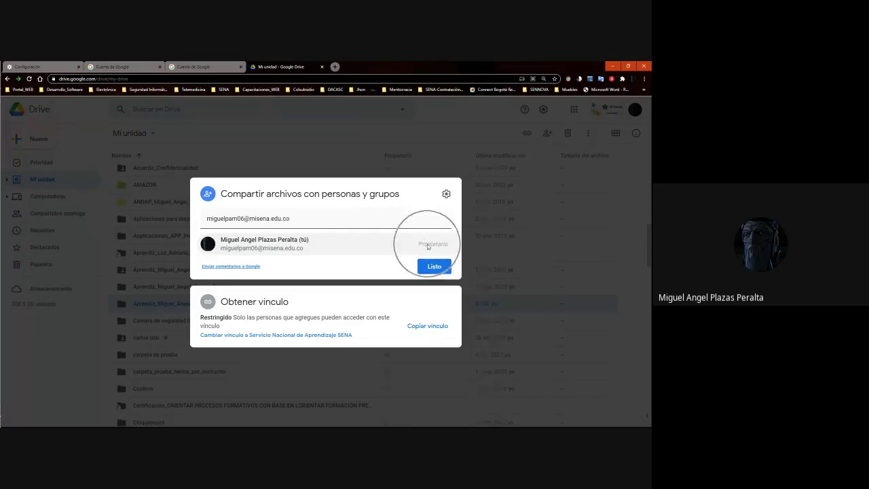
click(428, 246)
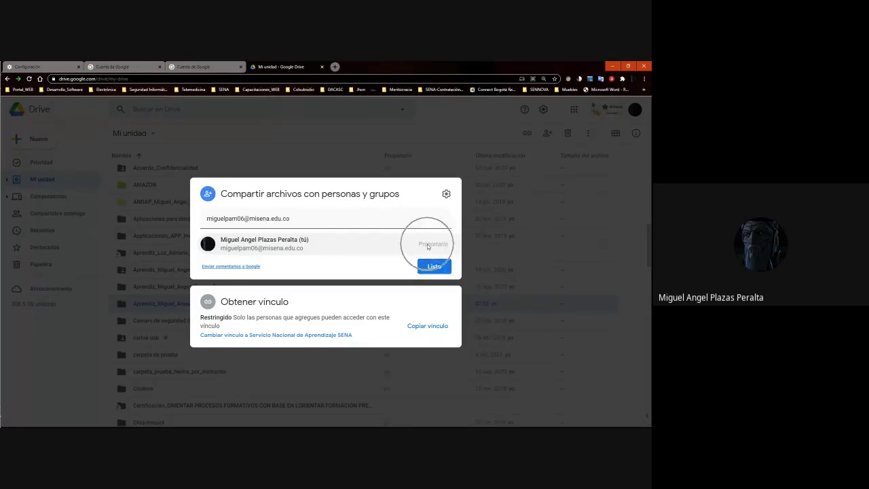
click(319, 219)
key(ctrl+a)
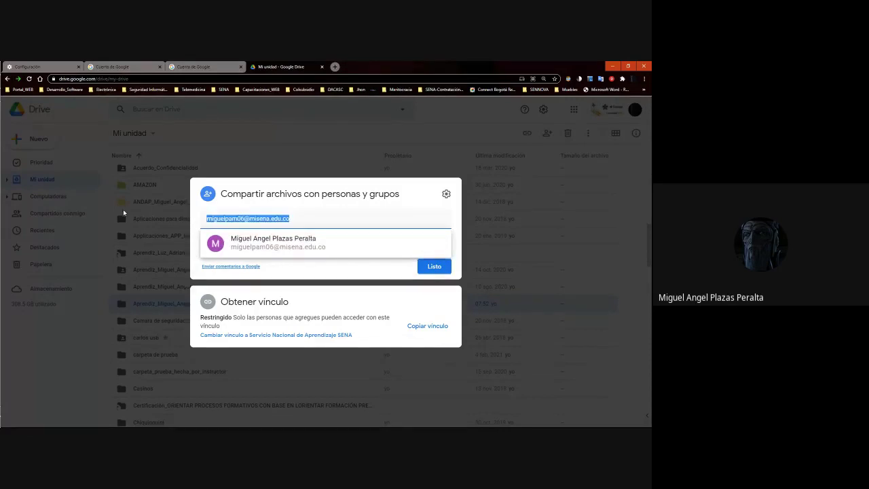
key(Escape)
Open sharing for the apprentice folder again and pick the suggested contact as recipient
right_click(168, 303)
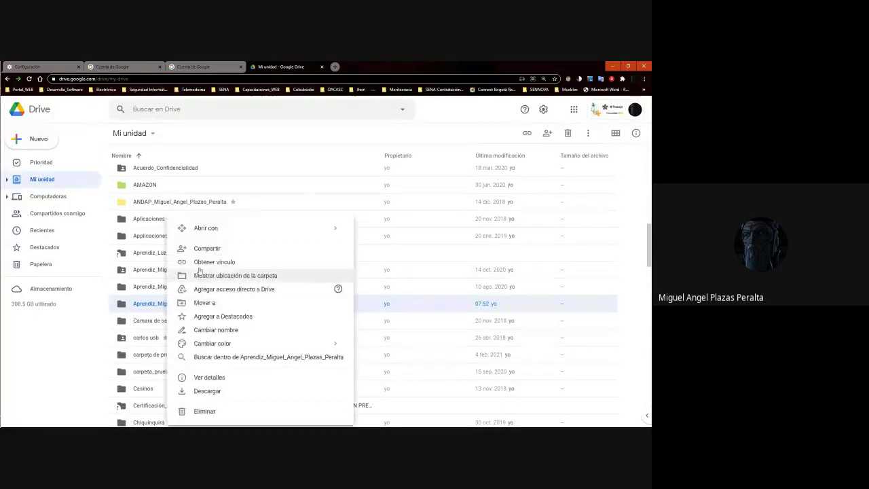
click(216, 262)
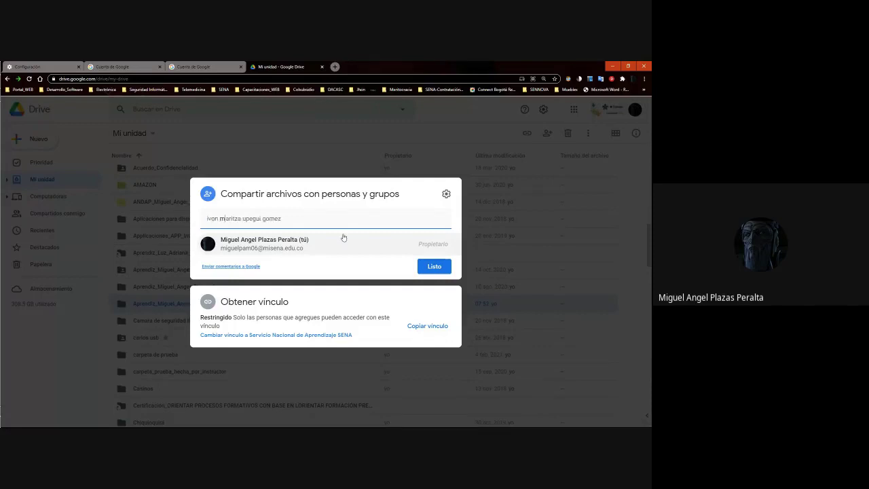
click(431, 216)
Change the recipient's permission from Lector to Comentarista, then to Editor
click(453, 238)
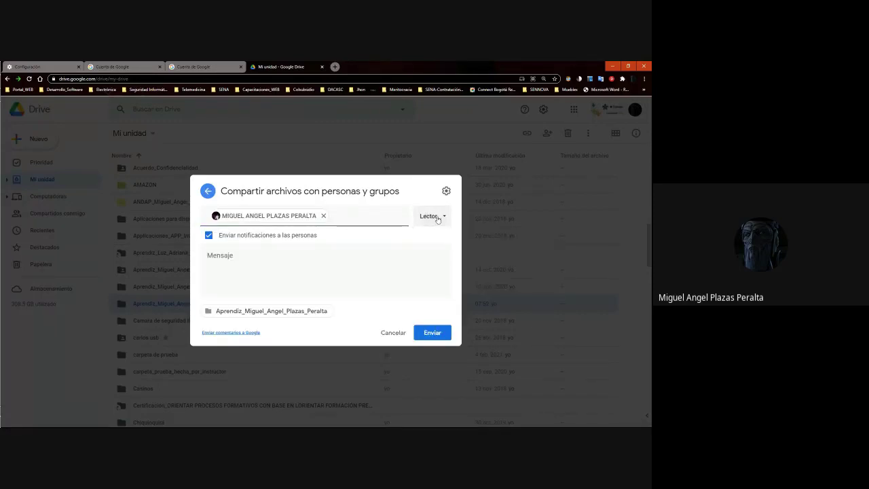
click(431, 216)
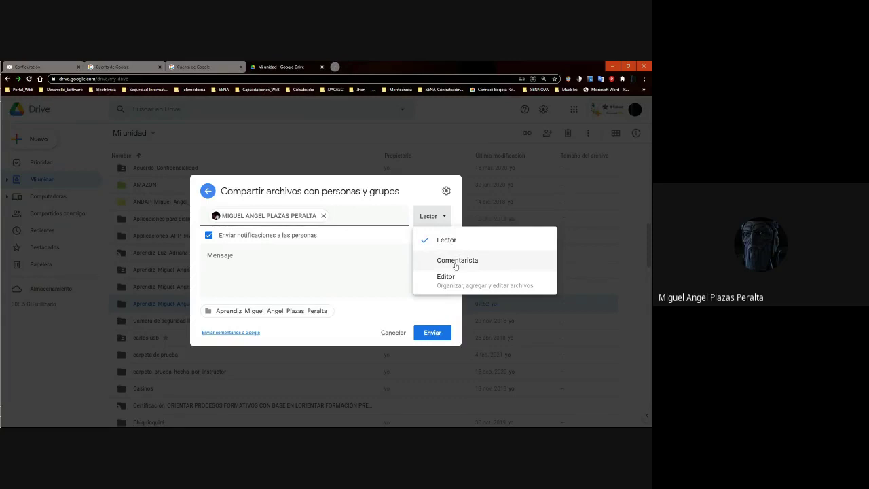
click(455, 264)
click(428, 217)
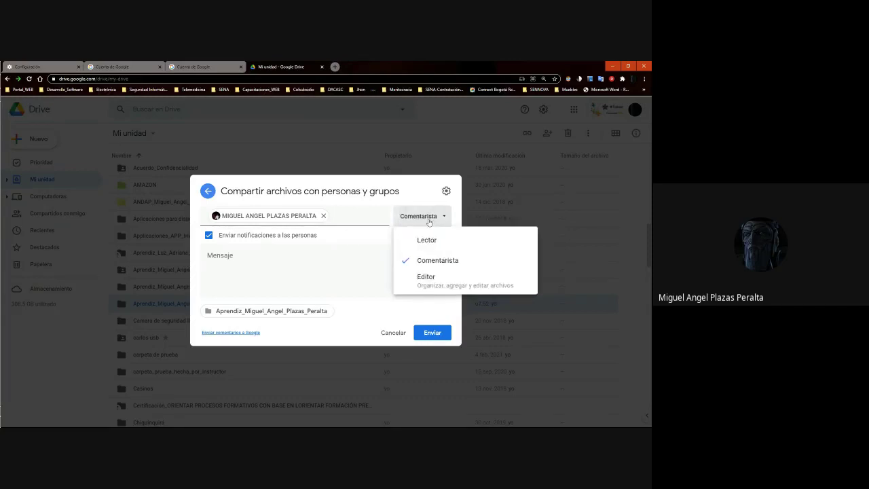
click(429, 277)
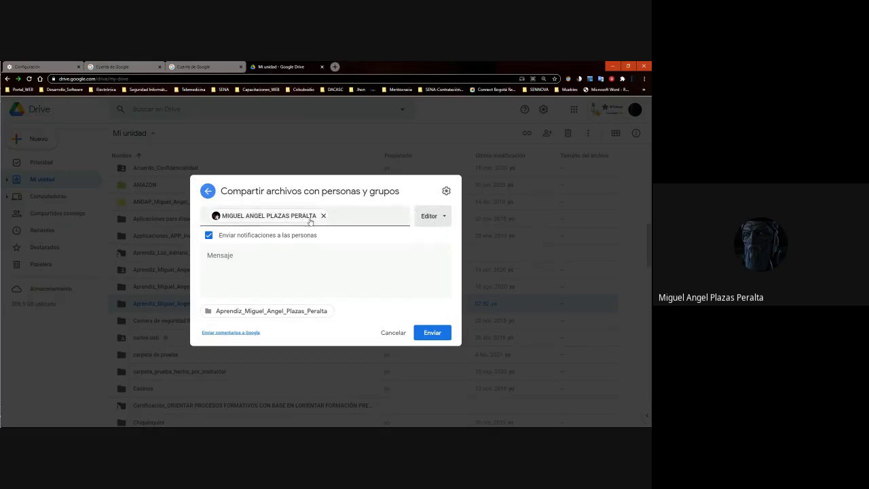
click(370, 218)
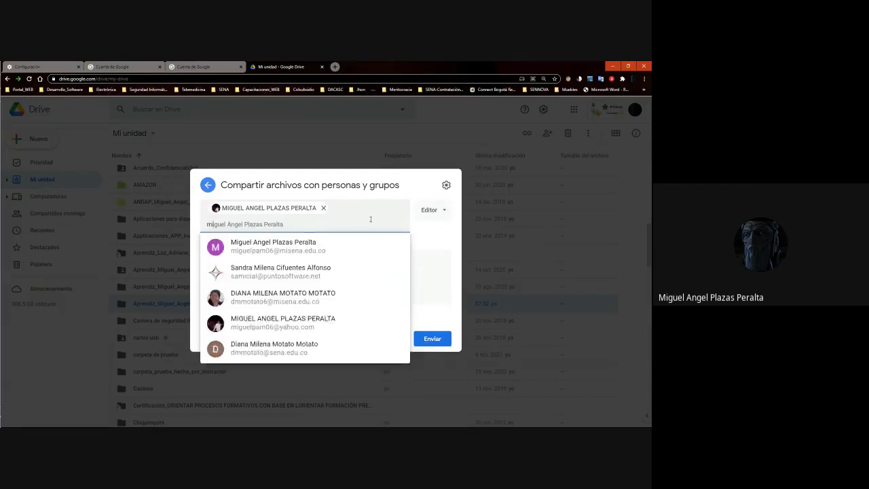
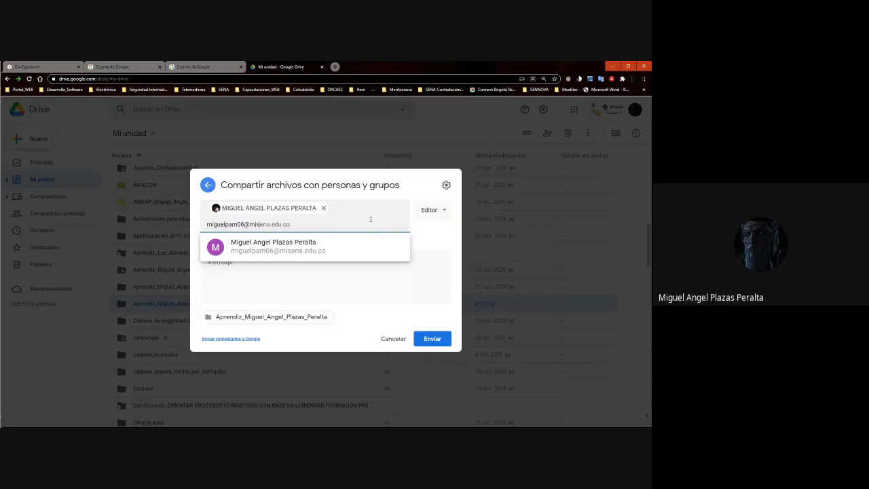
Add the instructor's e-mail address as a recipient, keeping recipient notification on
key(ctrl+a)
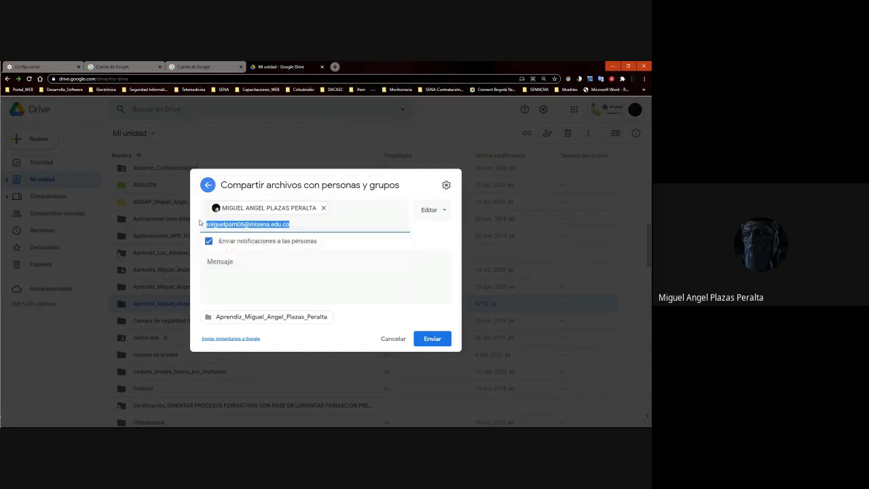
click(241, 263)
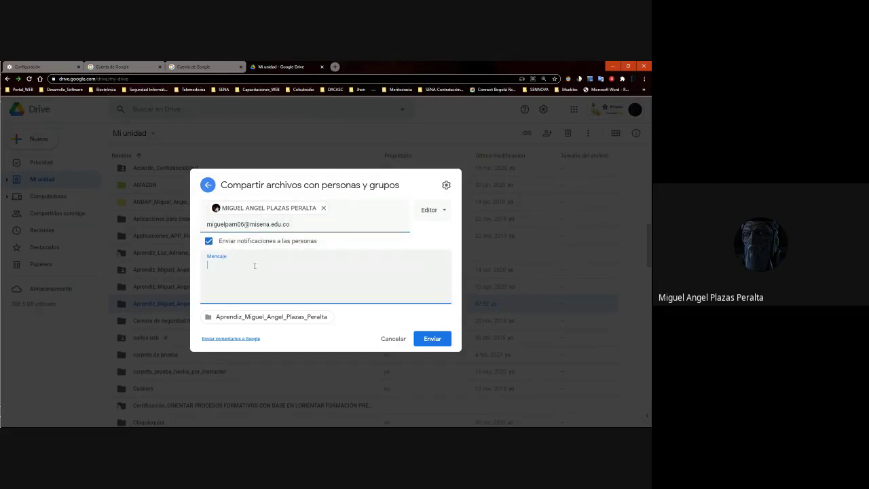
click(211, 243)
click(208, 270)
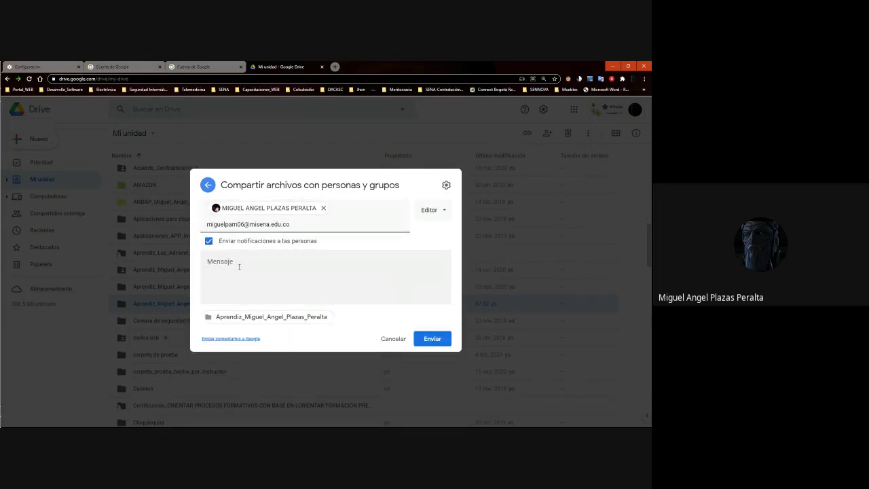
Write the message 'Cordial Saludo Instructor' / 'Comparto con perfil editor la carpeta de portafolio del aprendiz'
click(237, 266)
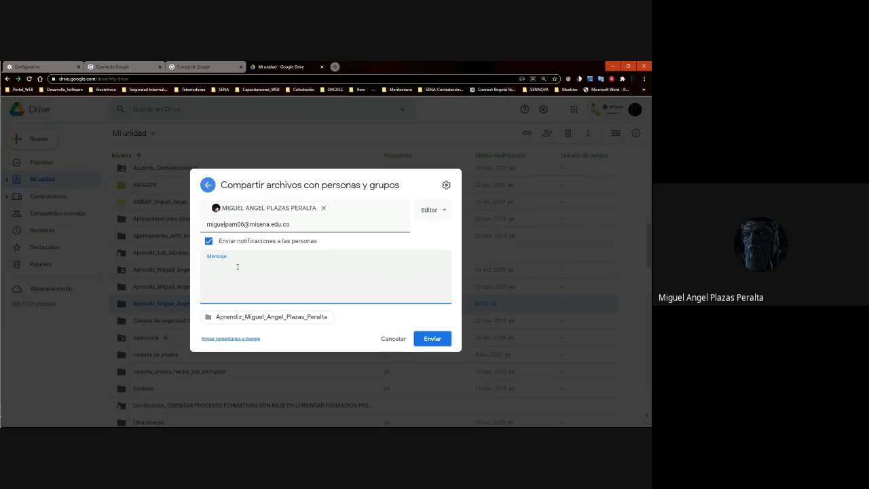
text(Cordial Saludo Instructor)
key(Return)
key(Return)
text(COmp)
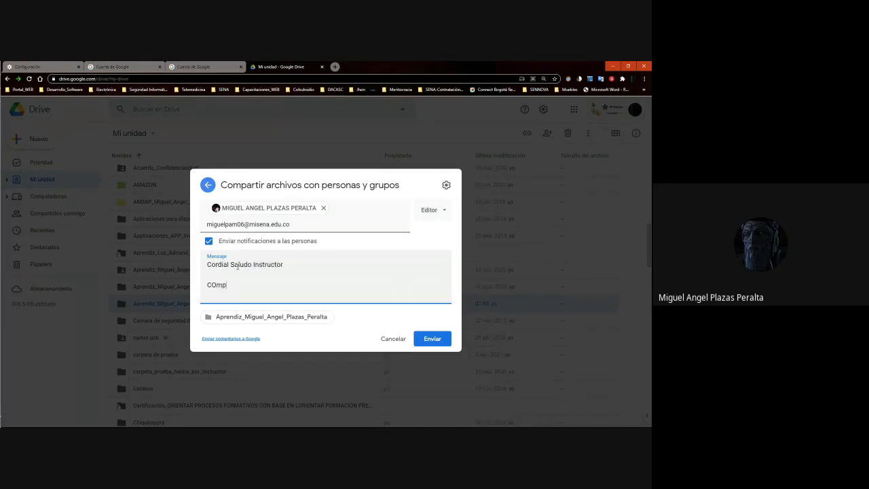
key(BackSpace)
key(BackSpace)
key(BackSpace)
text(ompartor con perfil editor la carpe)
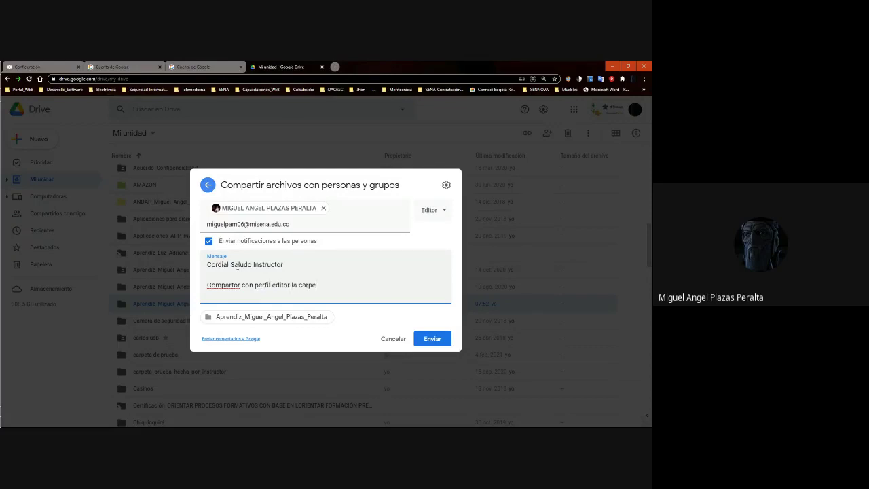
text(ta de portafolio del aprendiz)
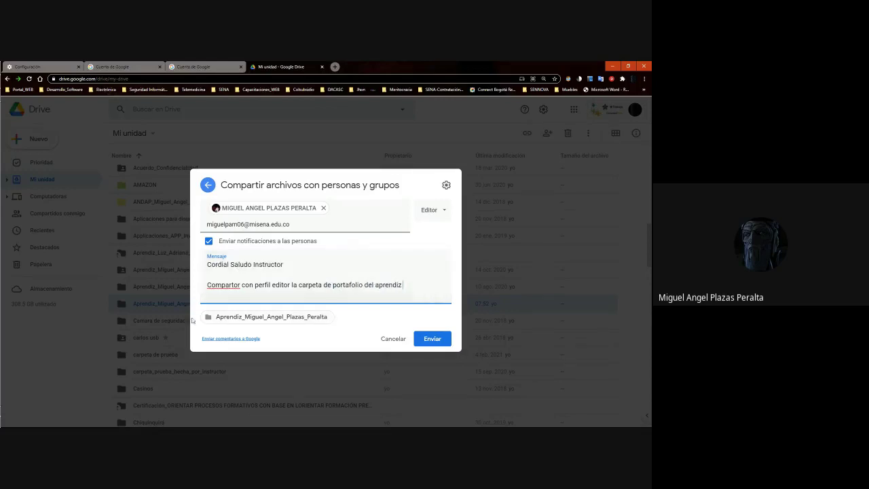
right_click(219, 285)
click(238, 296)
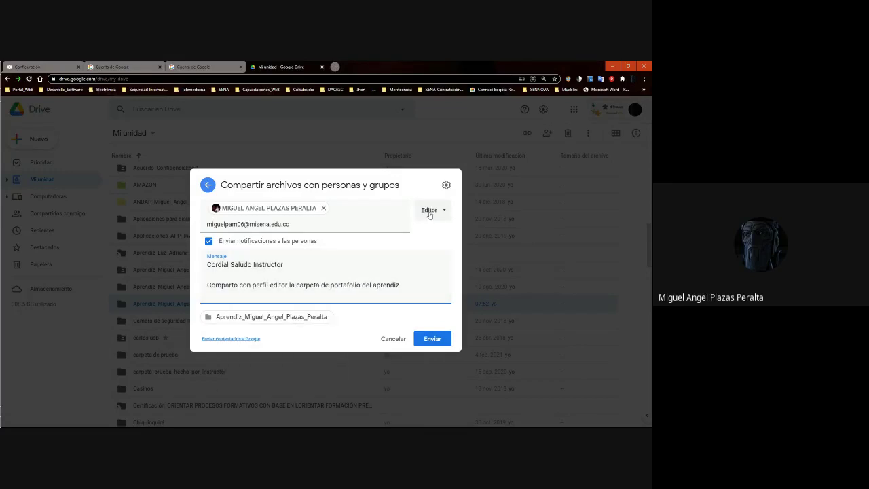
Double-check the recipient address and send the sharing invitation
click(319, 224)
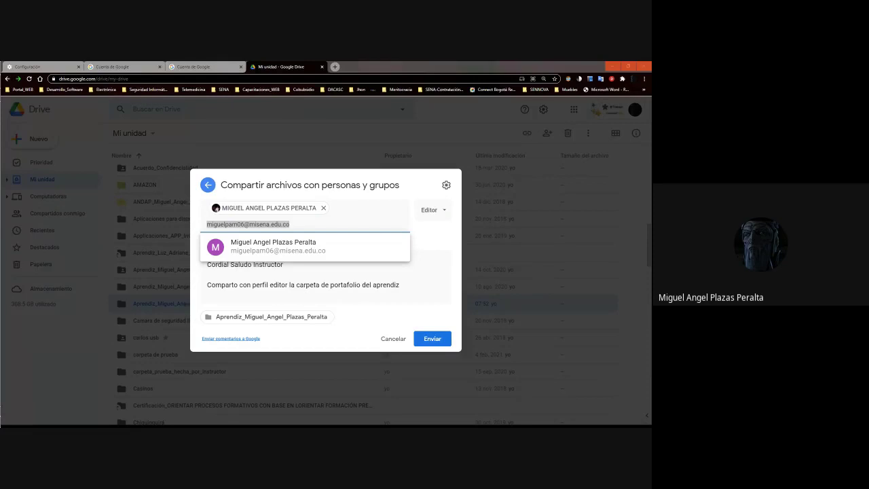
click(316, 262)
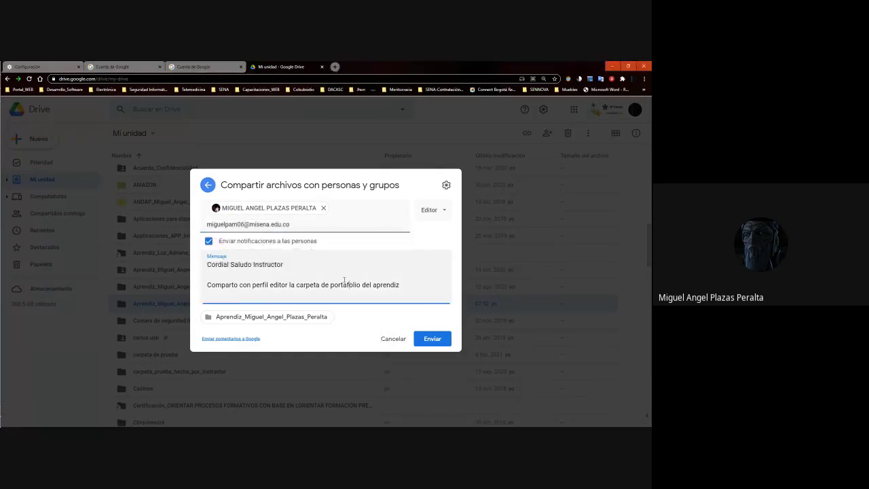
click(325, 226)
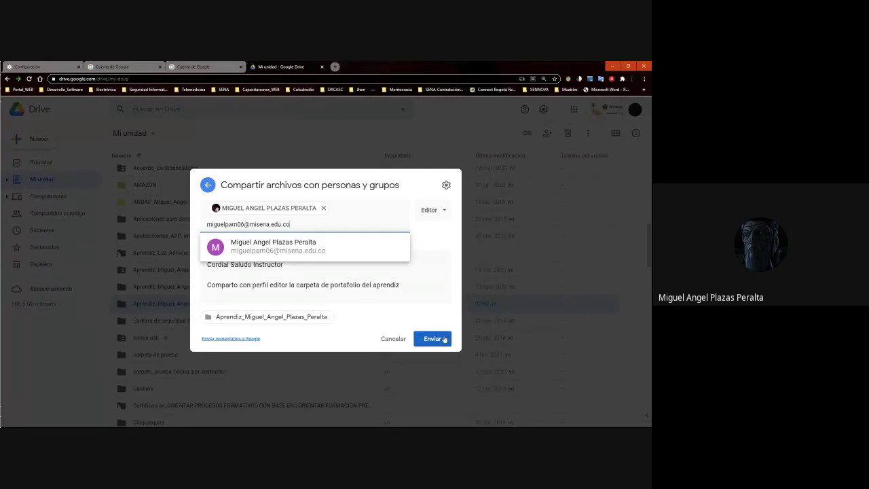
click(447, 338)
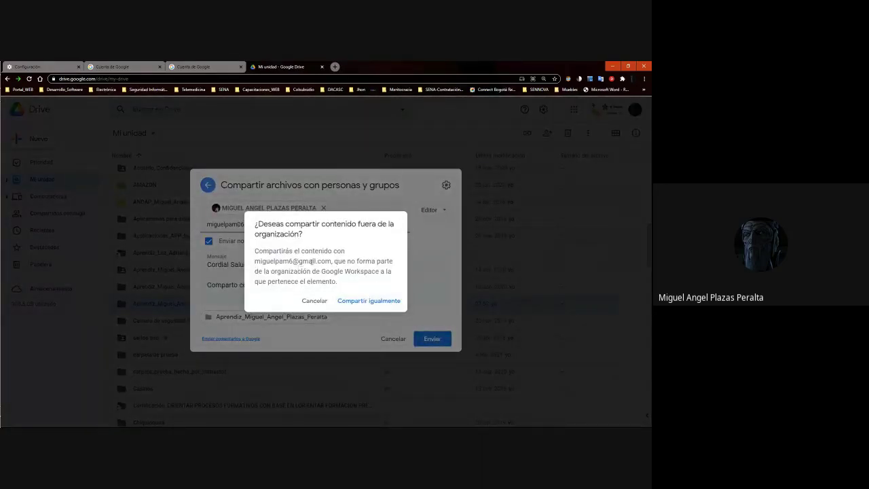
Confirm sharing the folder with the address outside the organisation
drag(331, 261, 256, 261)
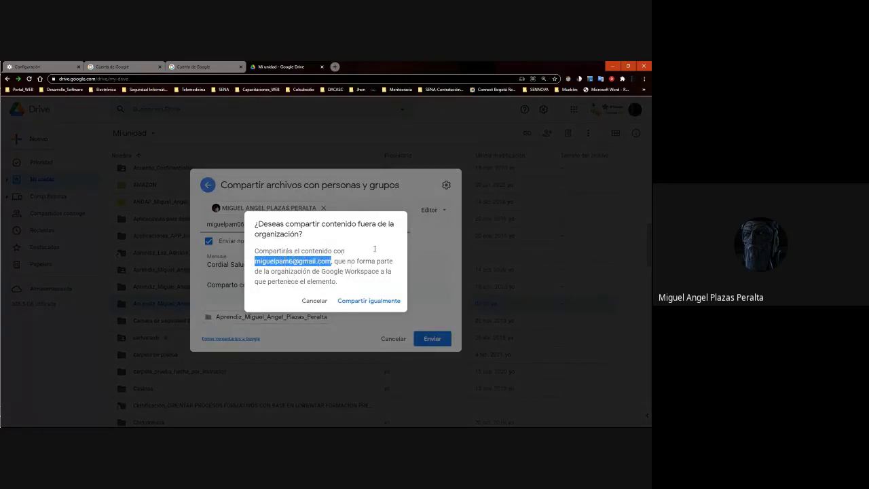
click(375, 300)
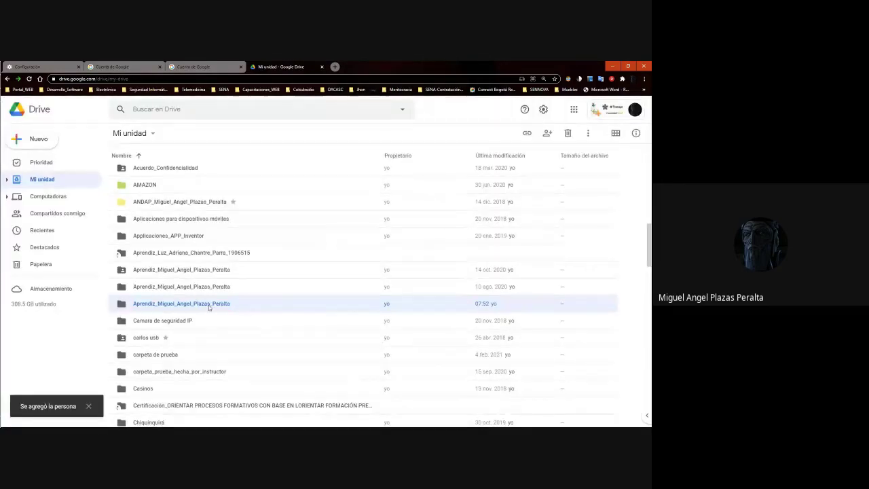
click(130, 69)
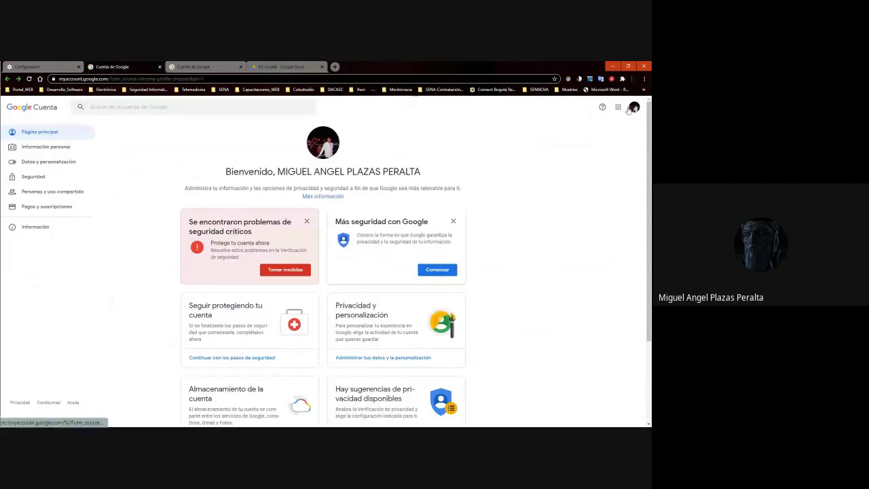
Sign in with a second Google account and launch Gmail for it from the apps grid
click(634, 107)
click(565, 224)
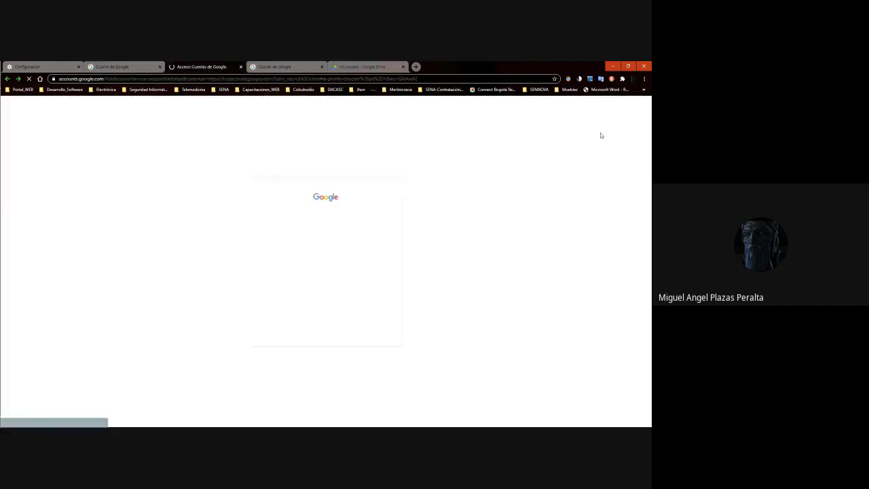
click(333, 266)
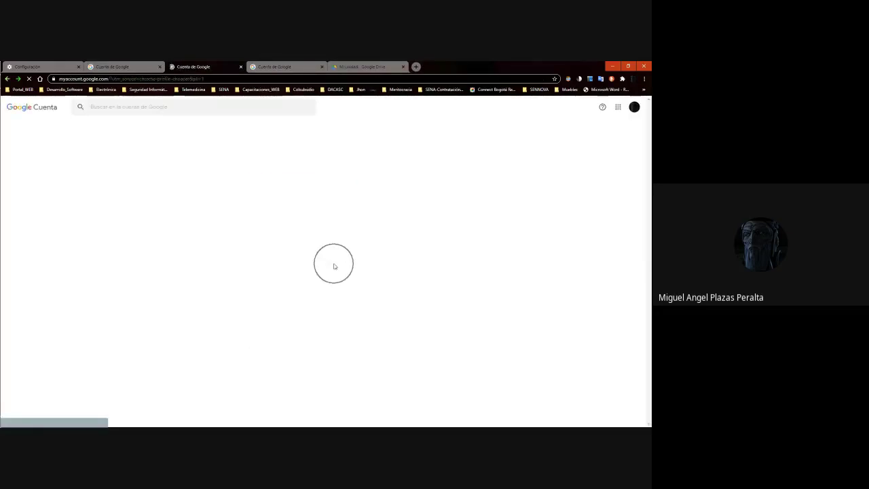
click(618, 109)
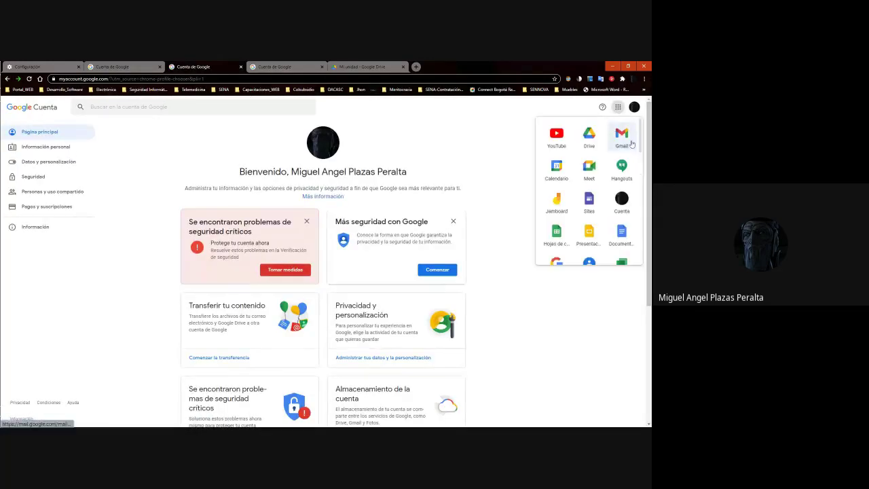
click(628, 143)
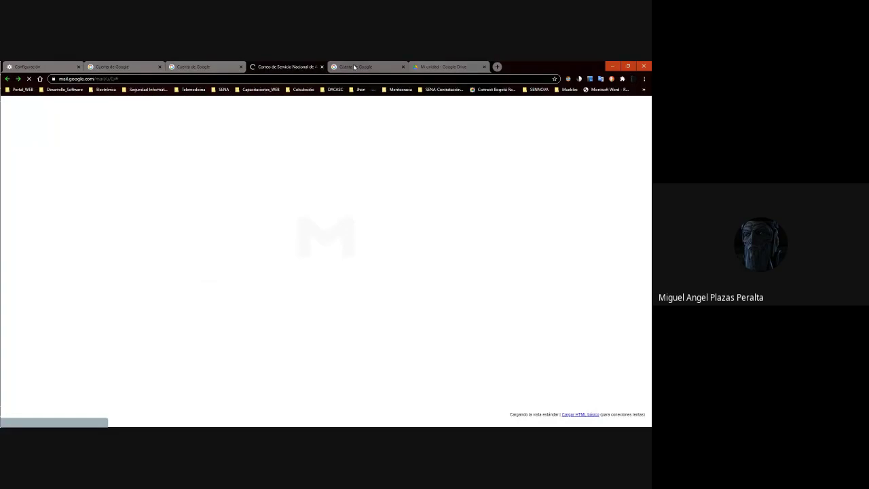
Close the extra account page and open the 'Invitación para colaborar' email in the inbox
click(321, 67)
click(321, 68)
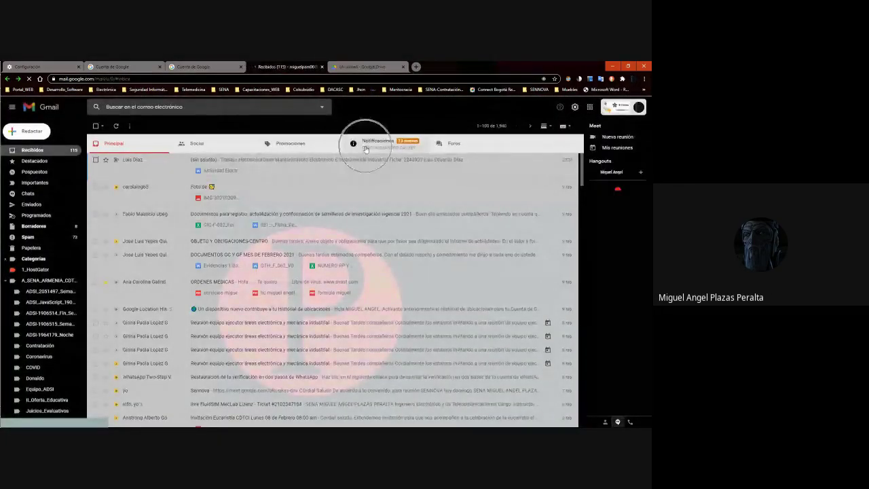
click(152, 154)
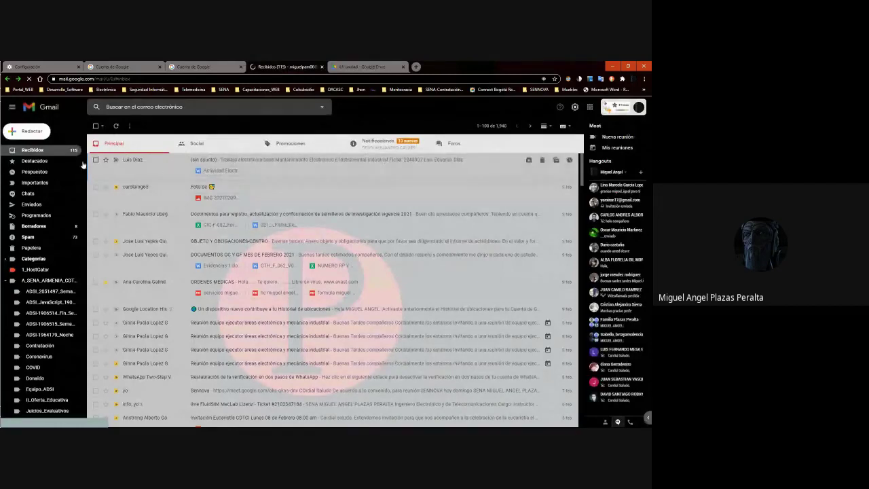
click(57, 155)
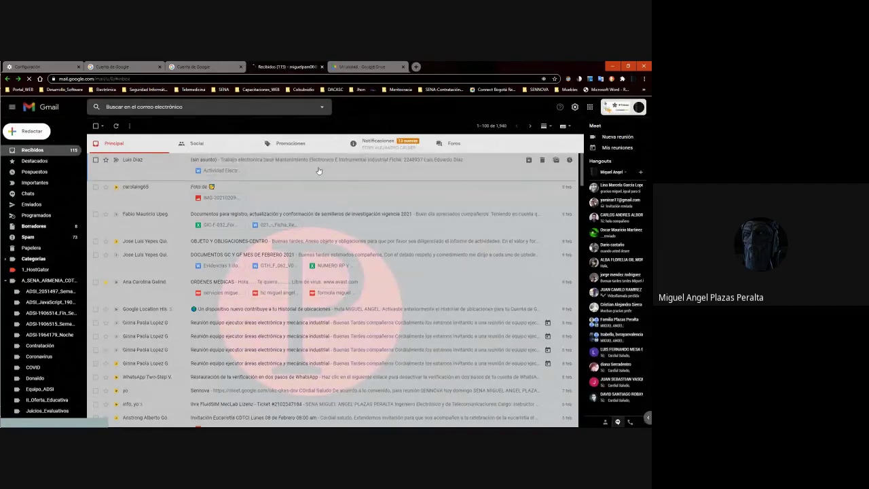
click(362, 149)
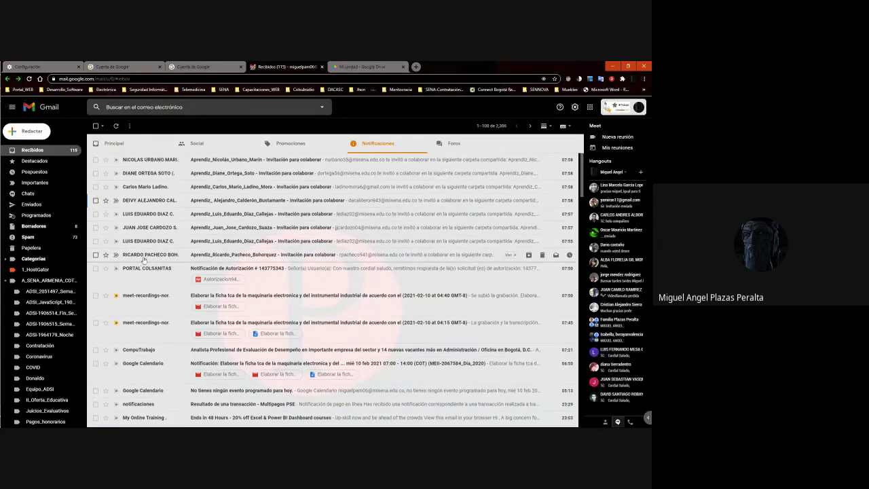
click(144, 255)
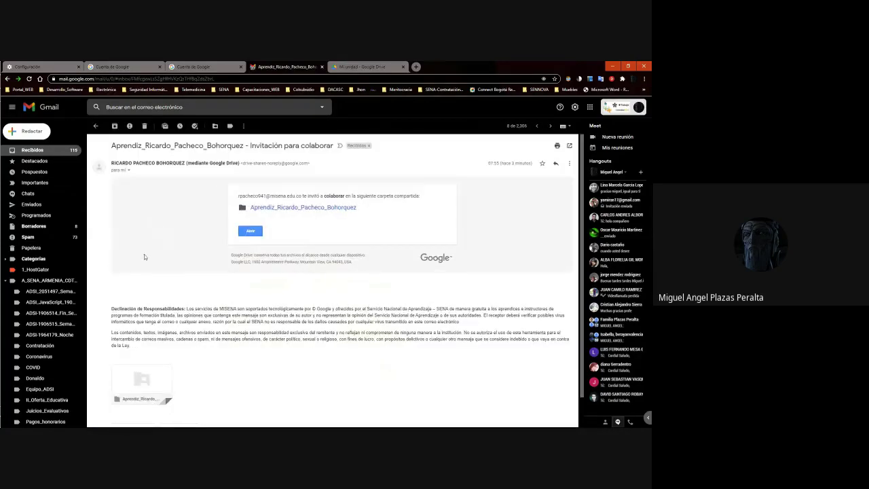
click(168, 170)
View the other apprentice's shared folder from the invitation, close it, and return to Mi unidad
click(95, 126)
click(132, 254)
click(281, 209)
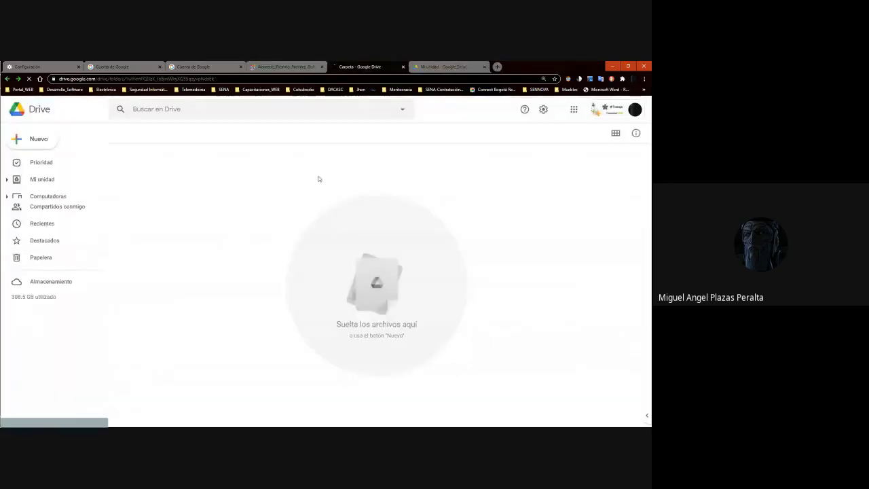
click(285, 66)
click(401, 66)
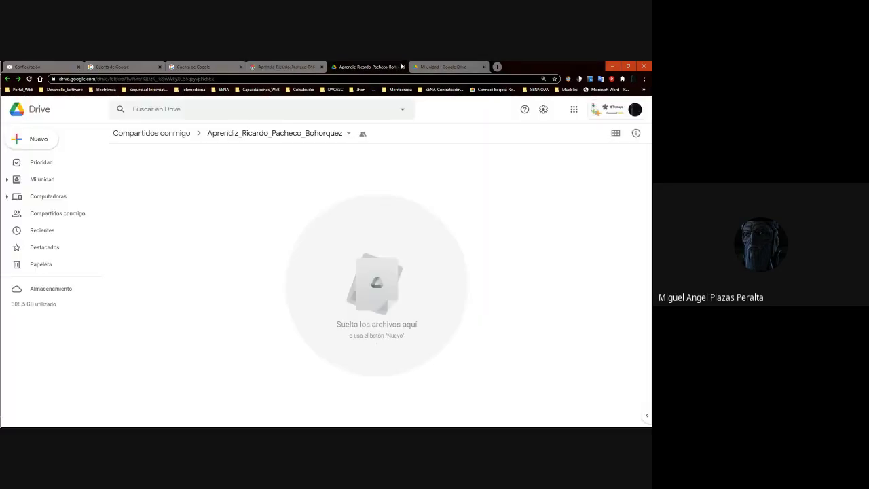
click(402, 67)
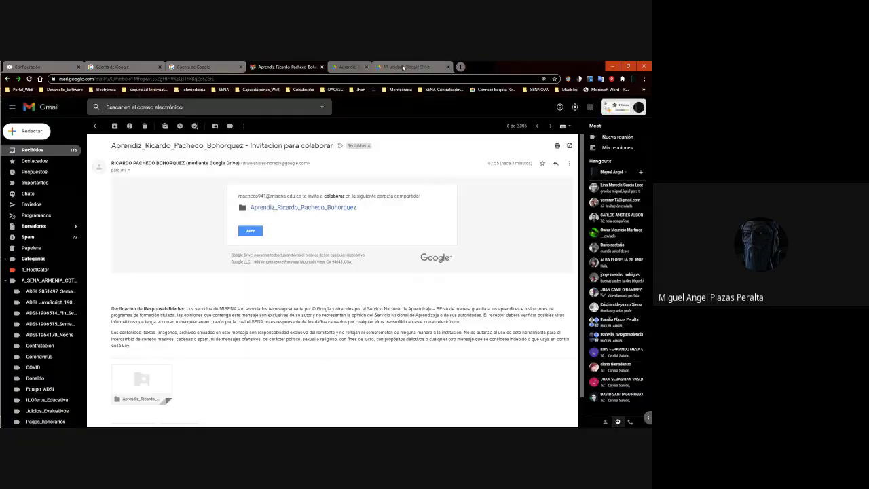
click(370, 66)
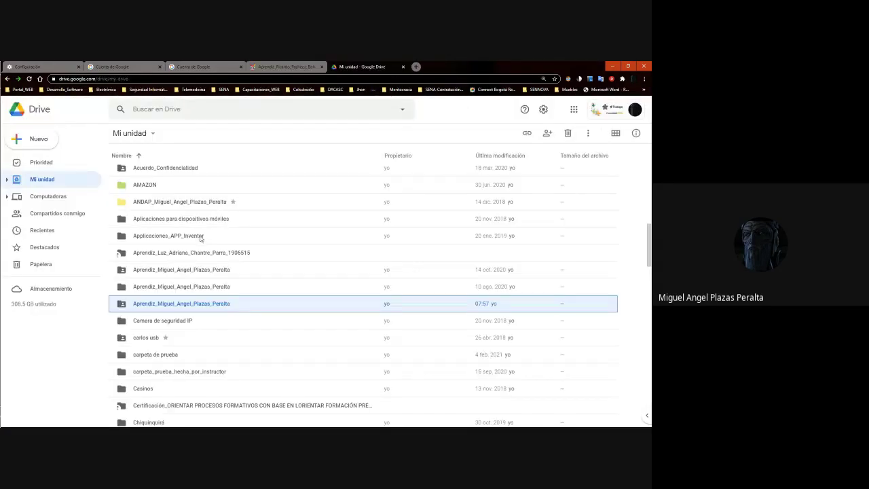
Open the shared Aprendiz folder modified at 07:57 and begin creating a new folder inside
click(202, 308)
double_click(202, 308)
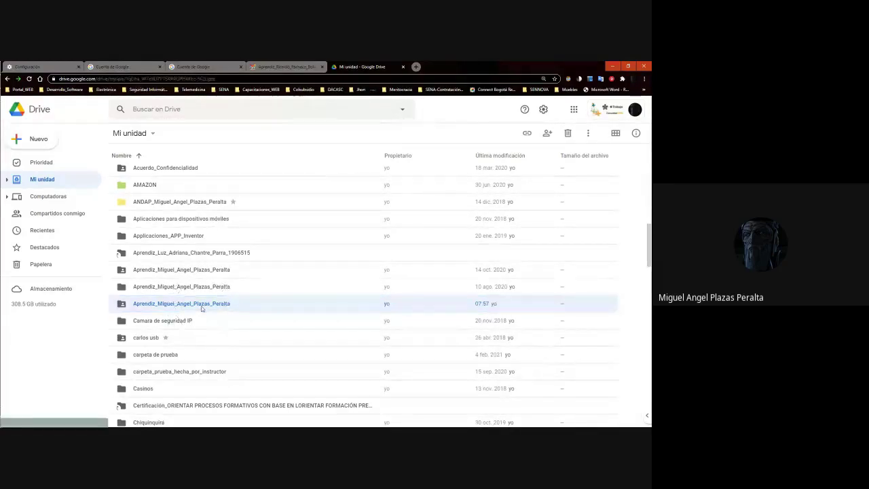
right_click(215, 163)
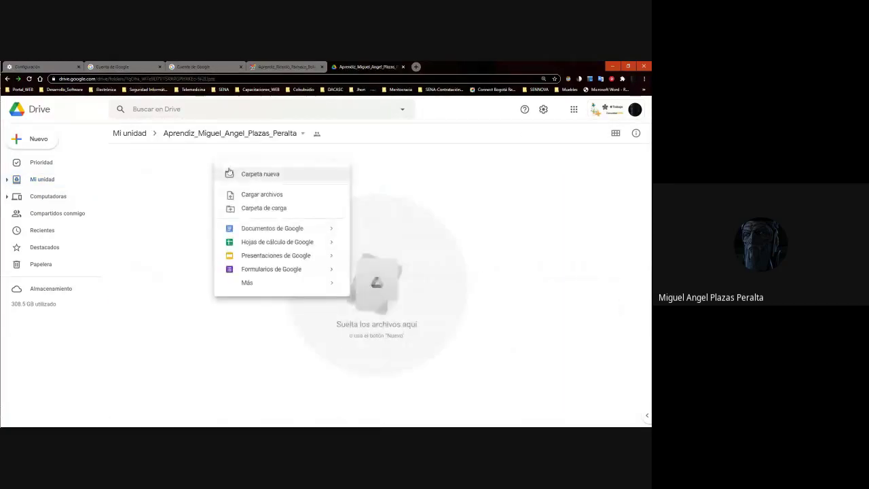
click(190, 184)
right_click(200, 176)
click(252, 196)
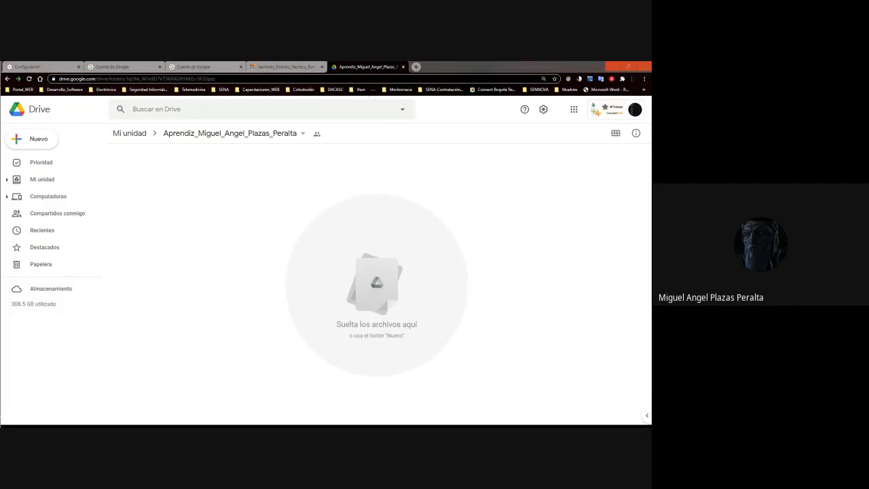
click(206, 222)
Create a subfolder mistyped as 'Acta Flan de Mejoramiento', then delete it
right_click(211, 195)
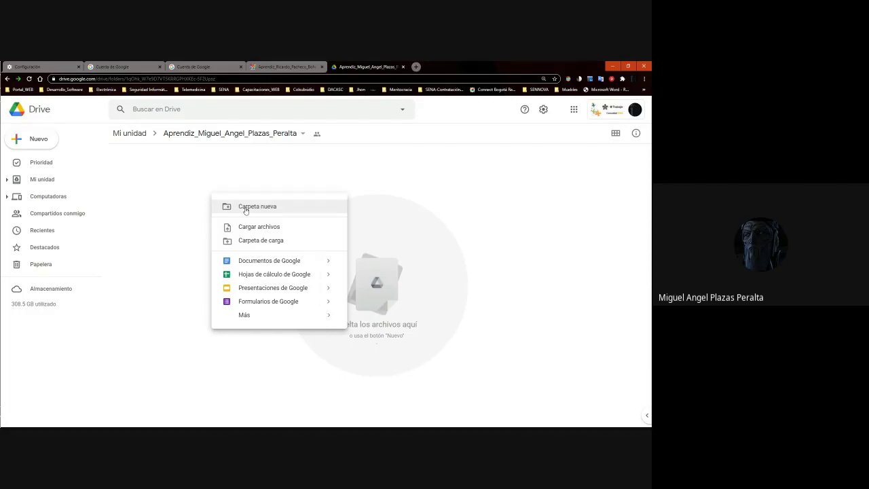
click(245, 210)
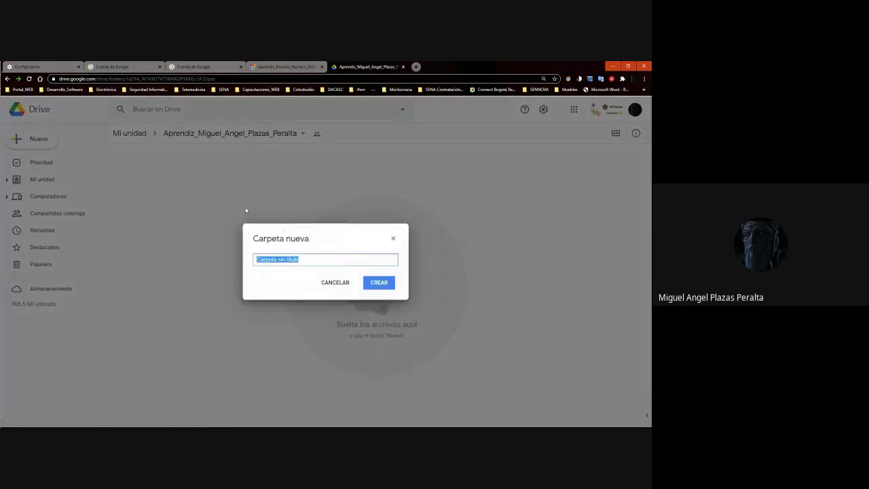
text(Acta F)
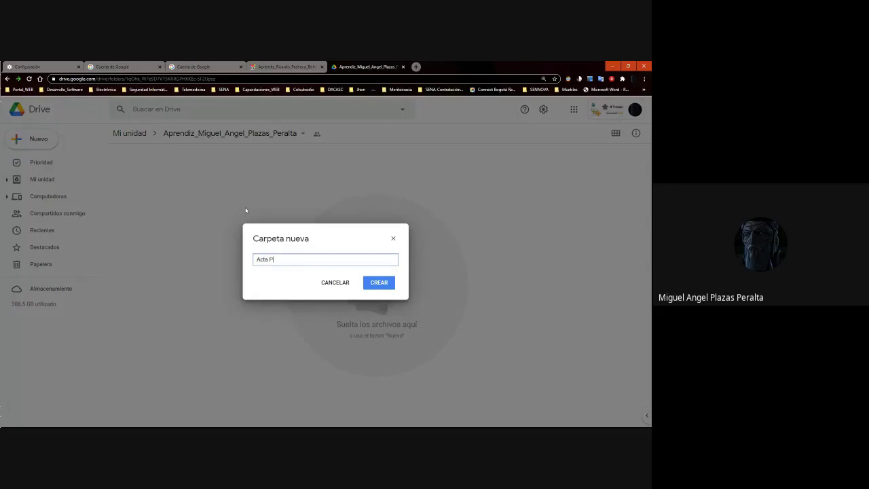
text(lan de Mejoramiento)
key(Return)
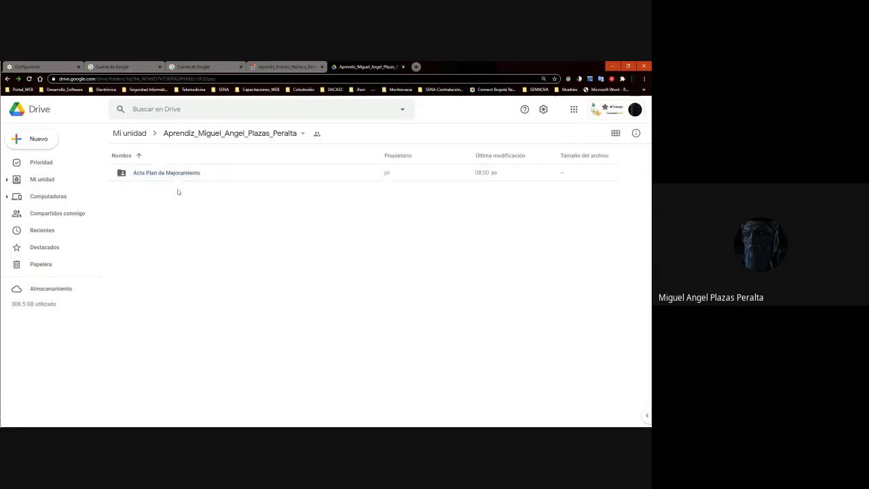
key(Delete)
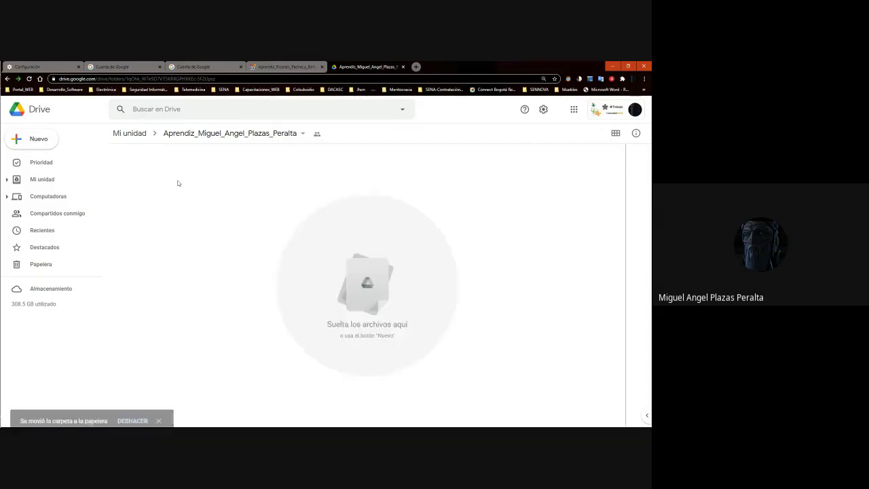
Create the subfolder 'Acta Plan de Mejoramiento'
right_click(178, 185)
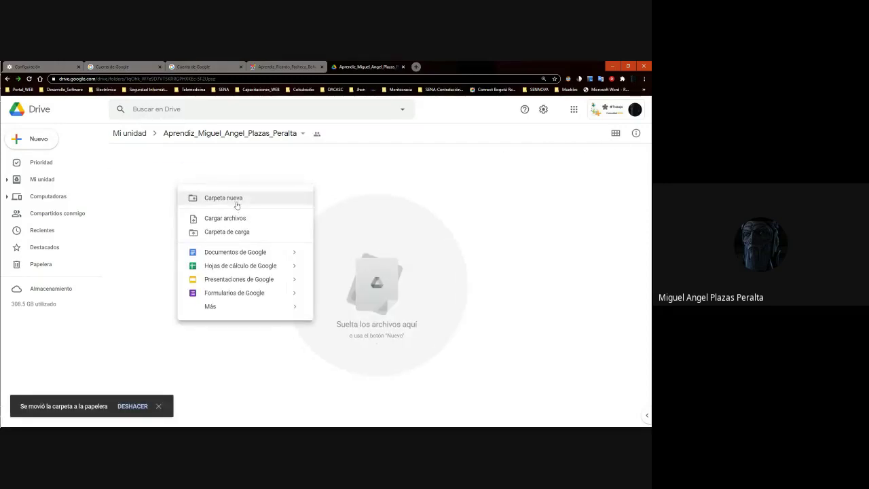
click(237, 203)
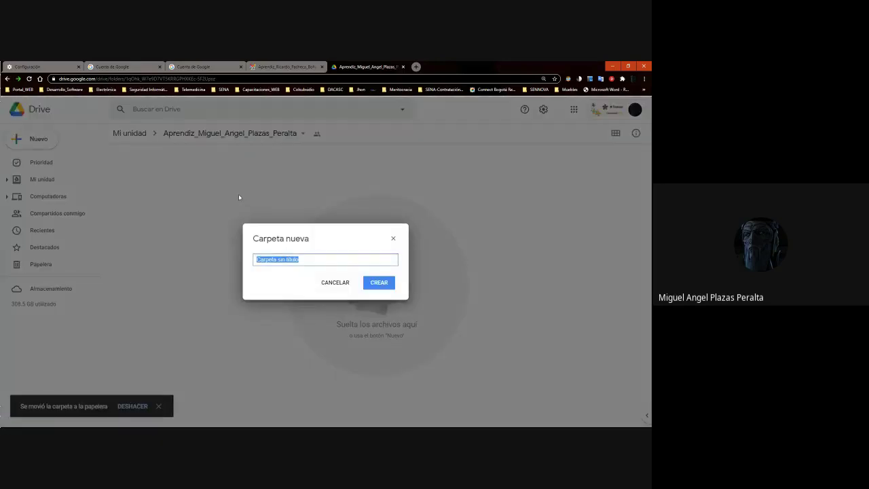
text(Acta)
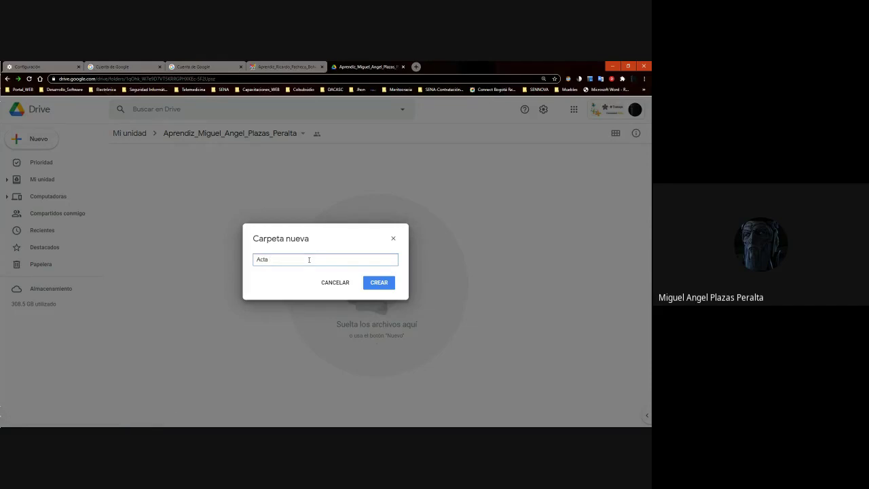
text( Plan de Mejoramiento)
key(Return)
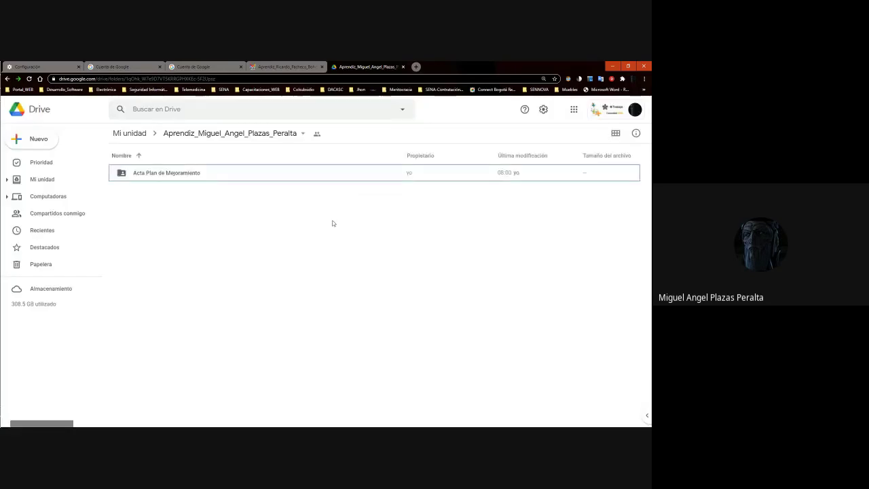
Create the subfolder 'Etapa Productiva'
right_click(188, 235)
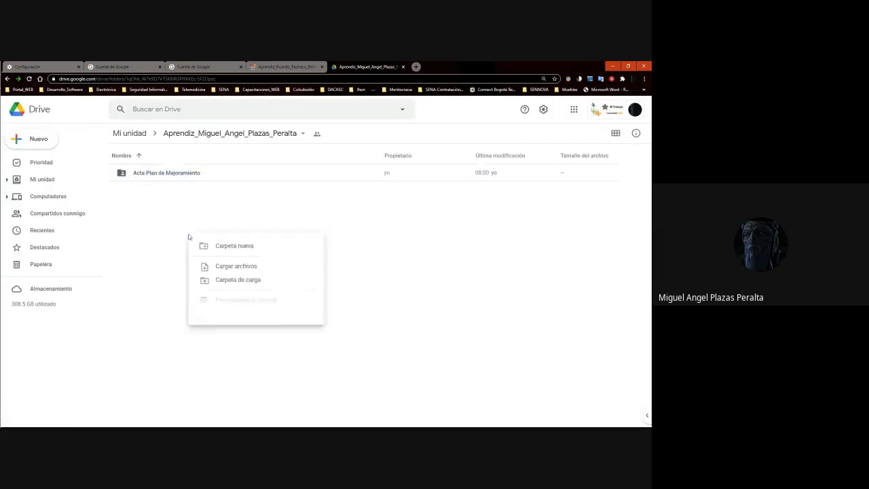
click(226, 249)
text(Et)
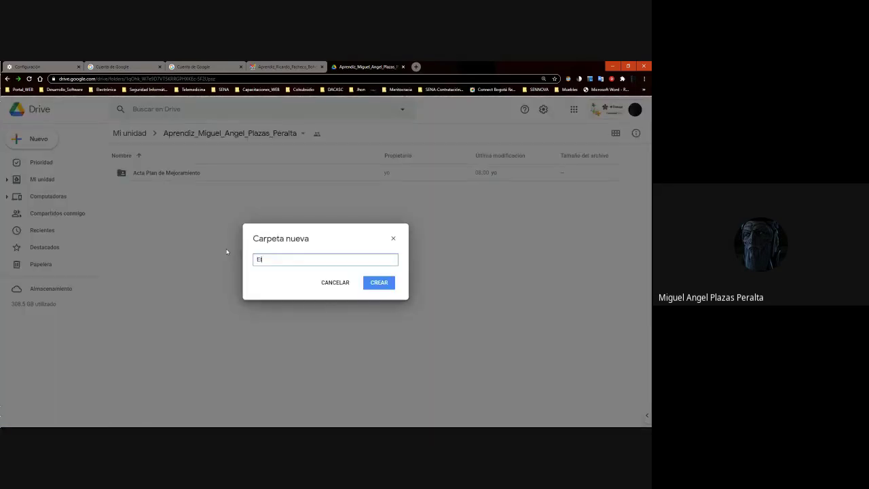
text(apa Productiva)
key(Return)
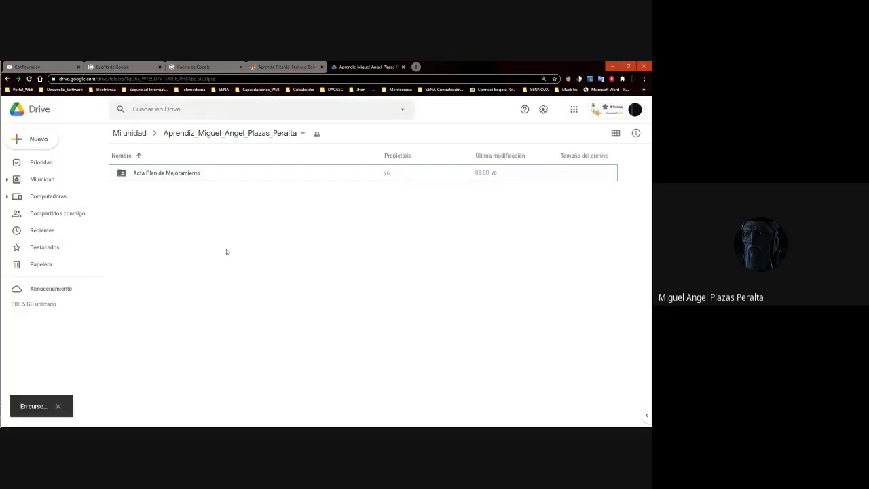
Create a new subfolder named 'Evidencia de Aprendizaje' in the apprentice folder
right_click(169, 234)
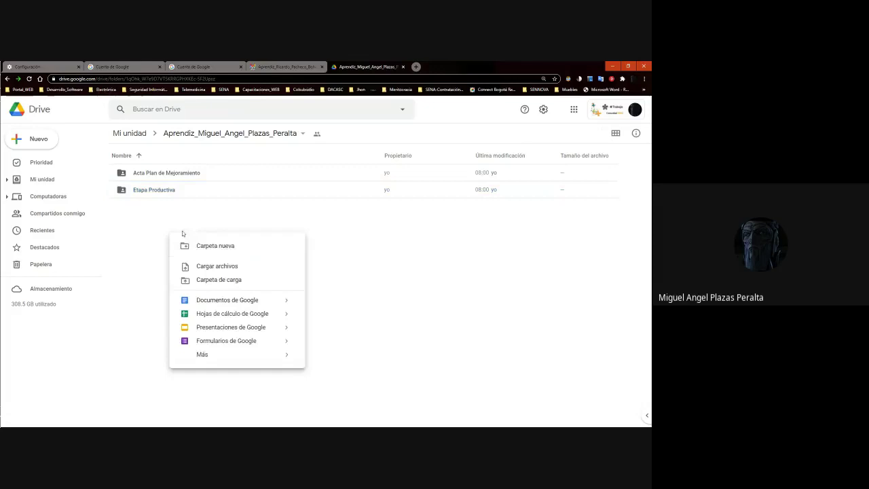
click(213, 246)
text(Ev)
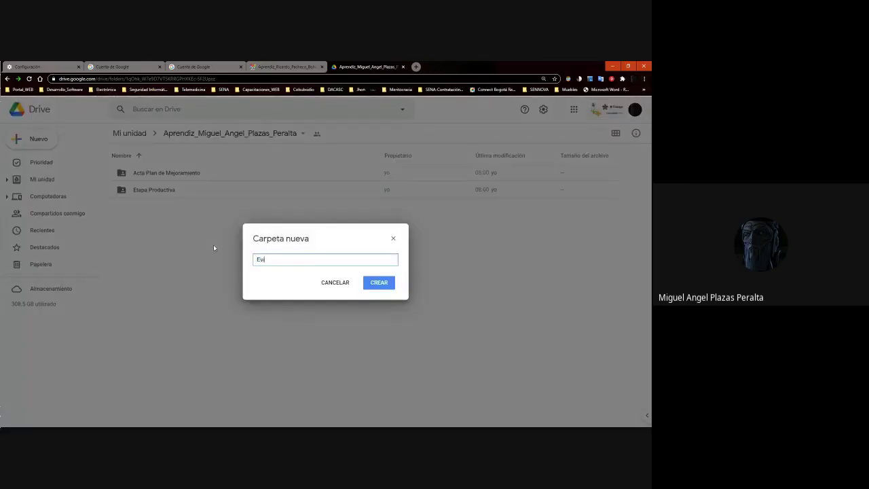
text(idencia de Aprendizaje)
key(Return)
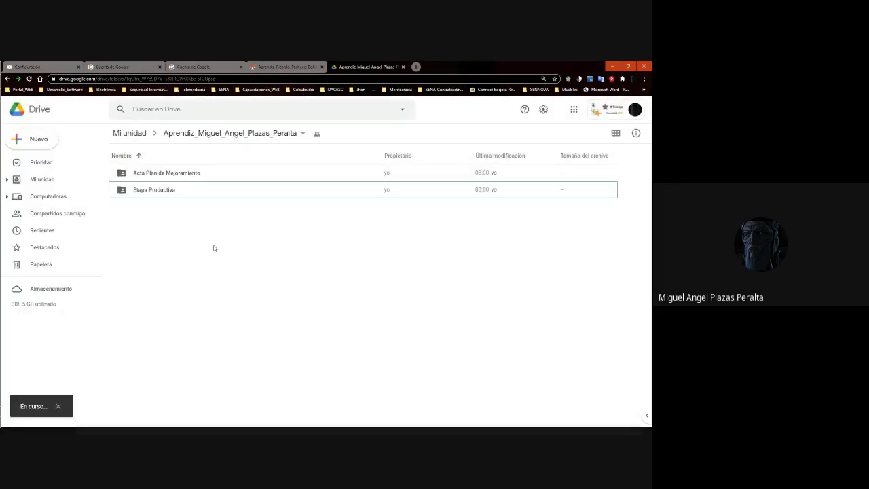
Create a 'Guía de Aprendizaje' folder, correcting 'Guia' and 'Apredizaje' via spelling suggestions
right_click(205, 245)
click(226, 256)
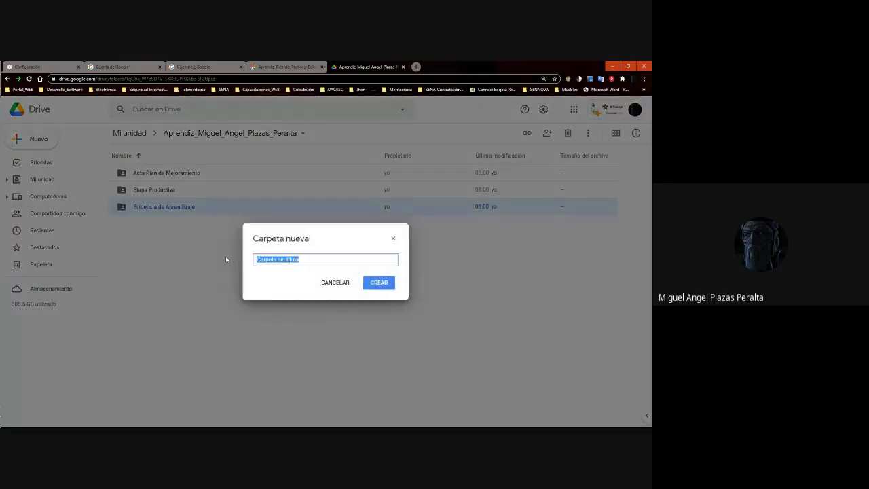
text(Guia de Apredizaje)
right_click(266, 262)
click(283, 266)
right_click(287, 260)
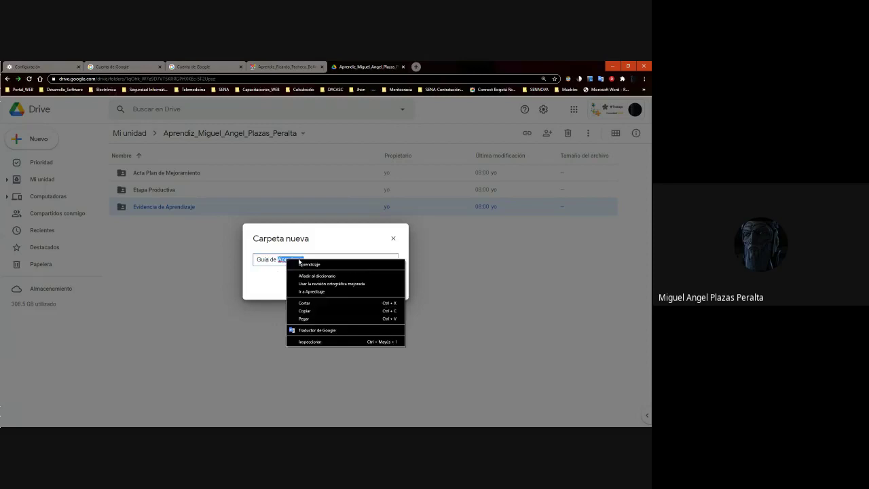
click(305, 265)
click(373, 288)
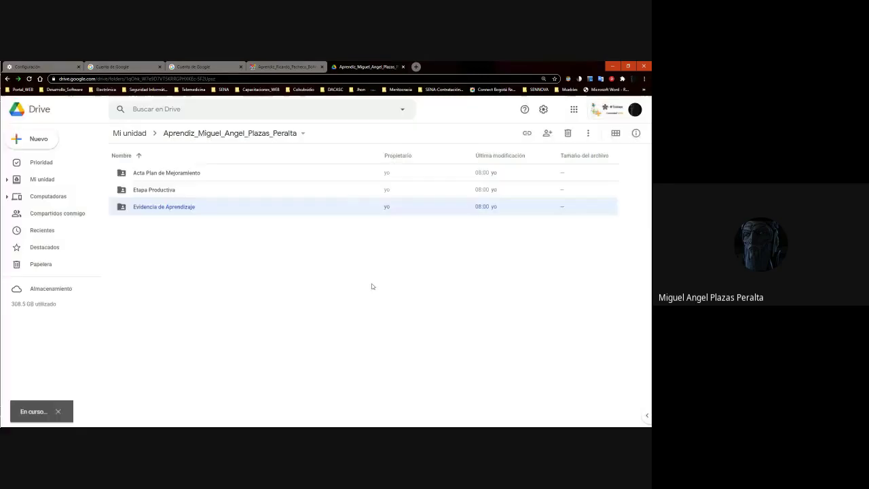
Start a fifth new folder, typing the beginning of its name, 'Plan de Tr'
right_click(219, 287)
click(270, 298)
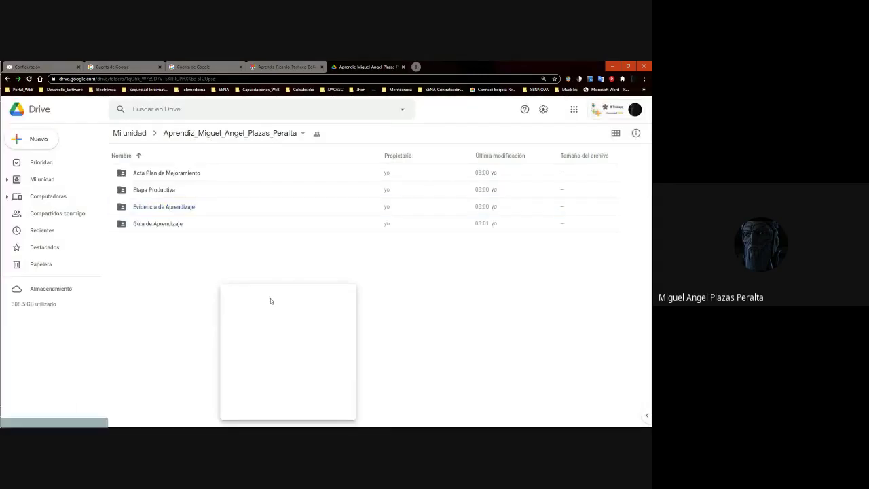
text(Plan)
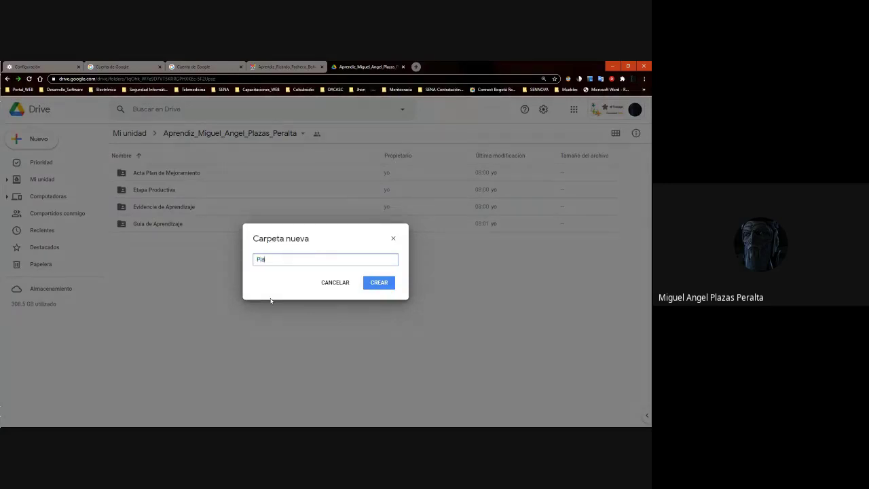